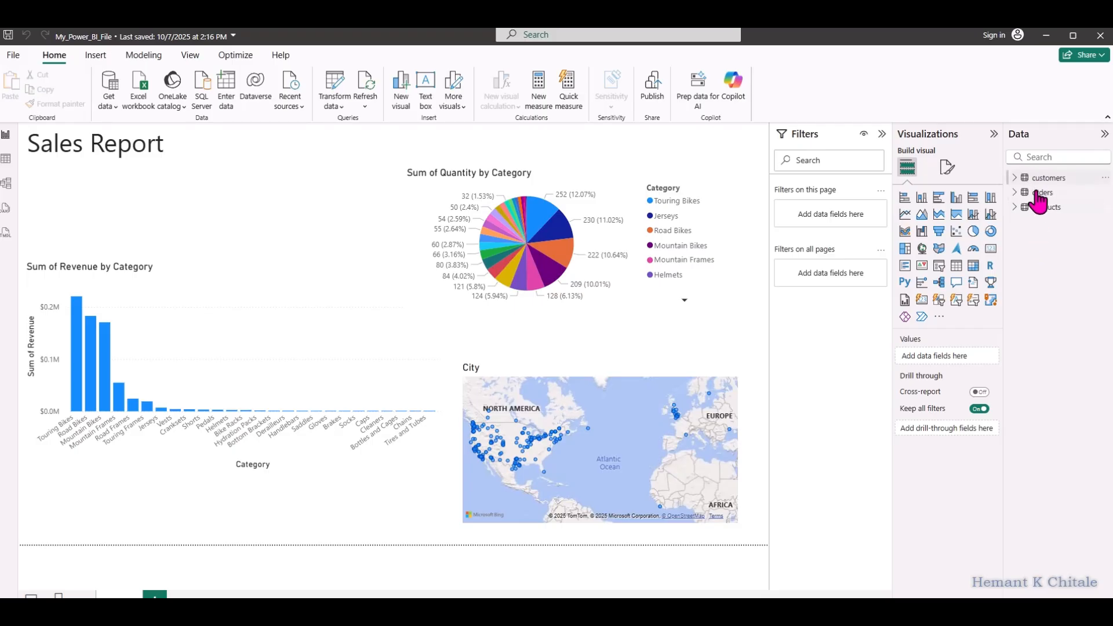
Look over the table relationships and the rows of the orders, products and customers tables, and return to the report view
double_click(277, 37)
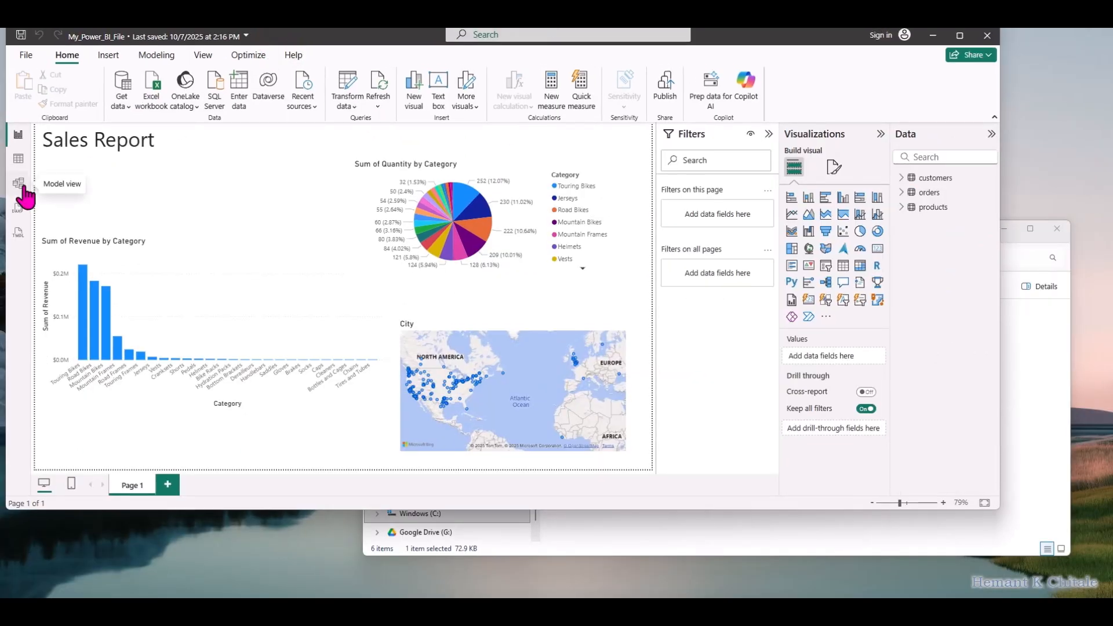
click(21, 185)
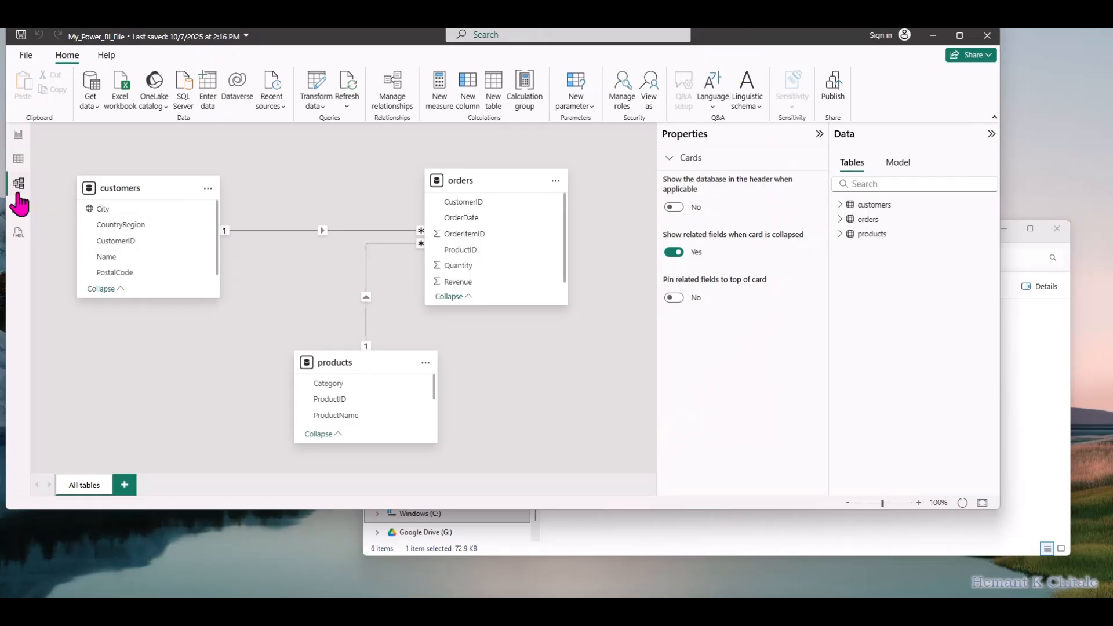
click(18, 160)
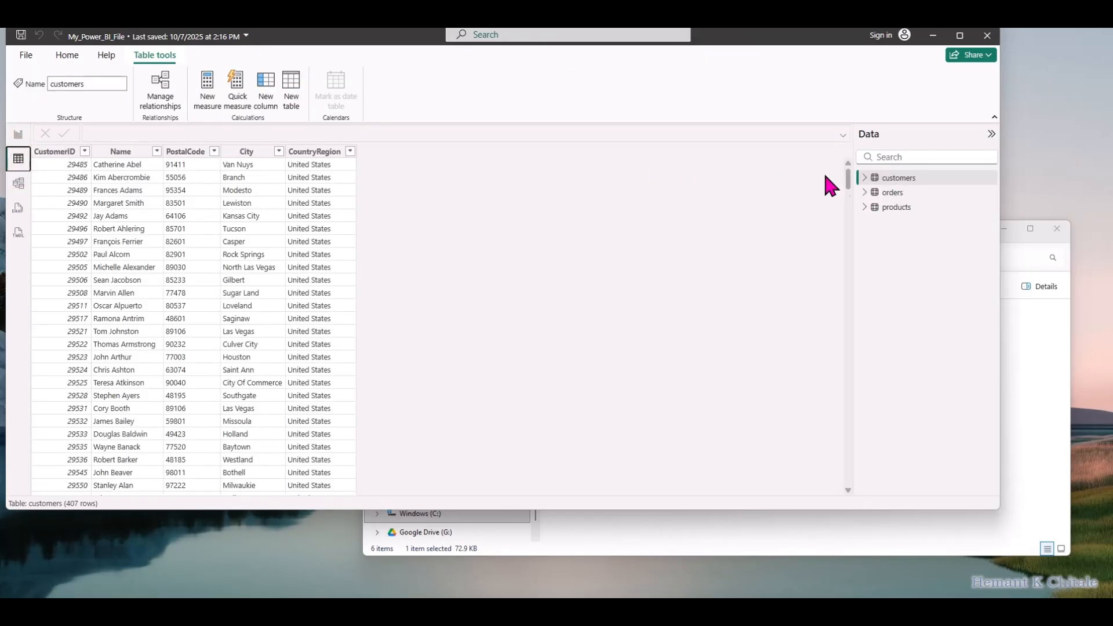
click(890, 192)
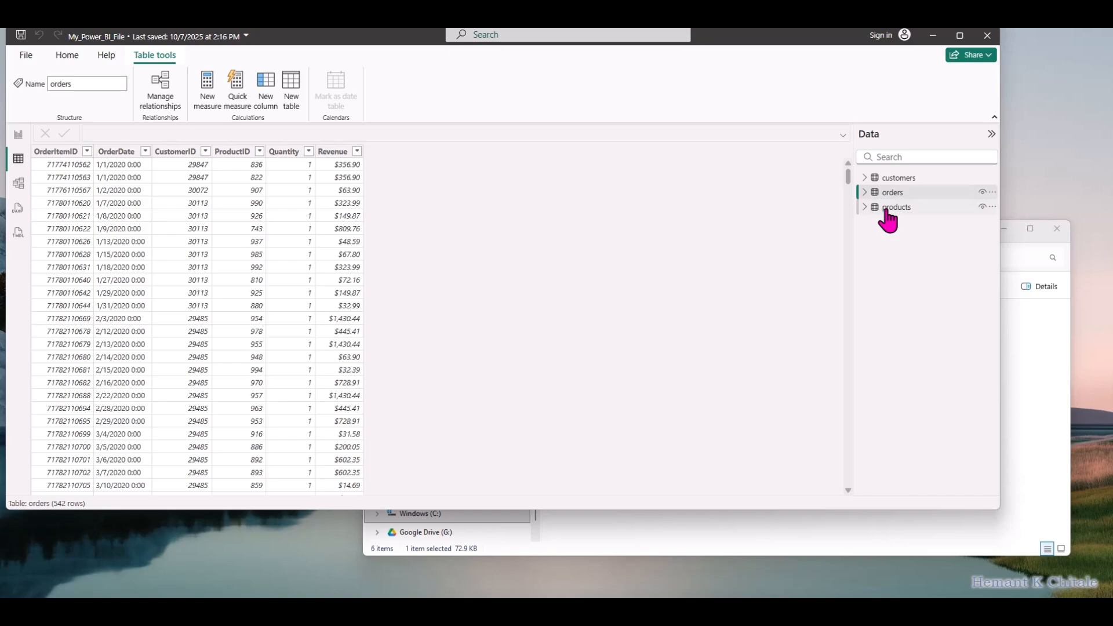
click(885, 208)
click(886, 177)
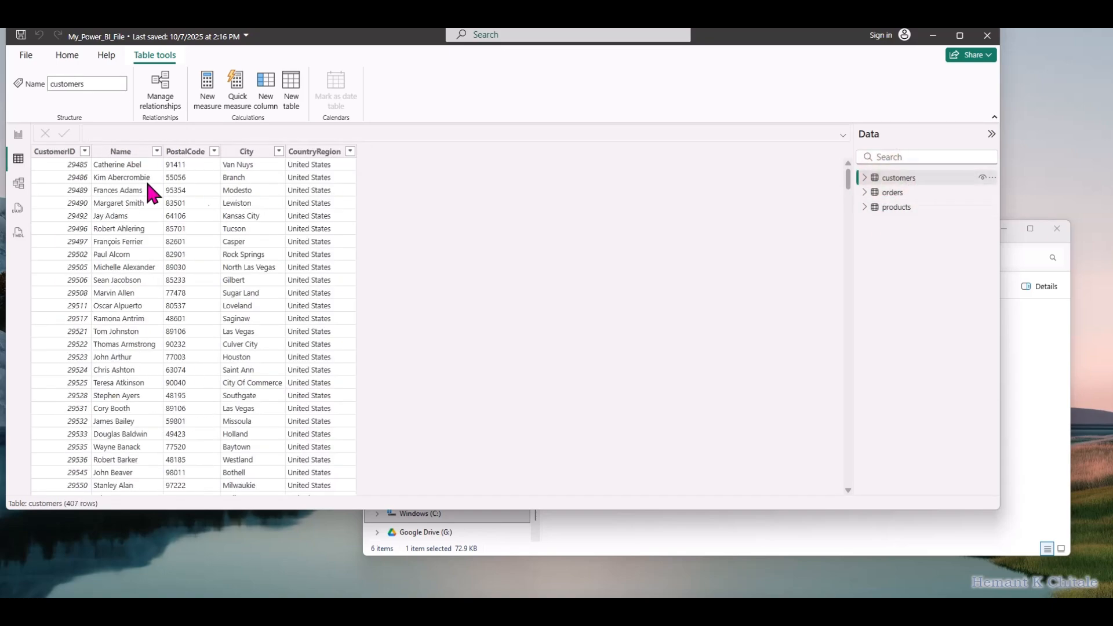
click(18, 135)
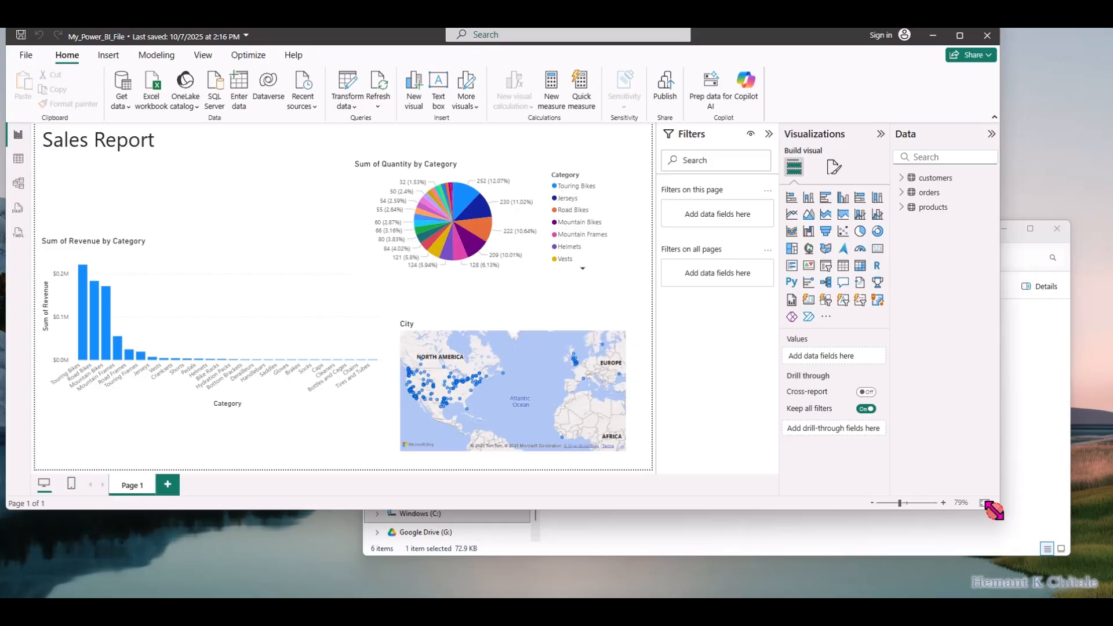
Enlarge the report window and move it slightly away from the screen edge
drag(992, 509, 1058, 570)
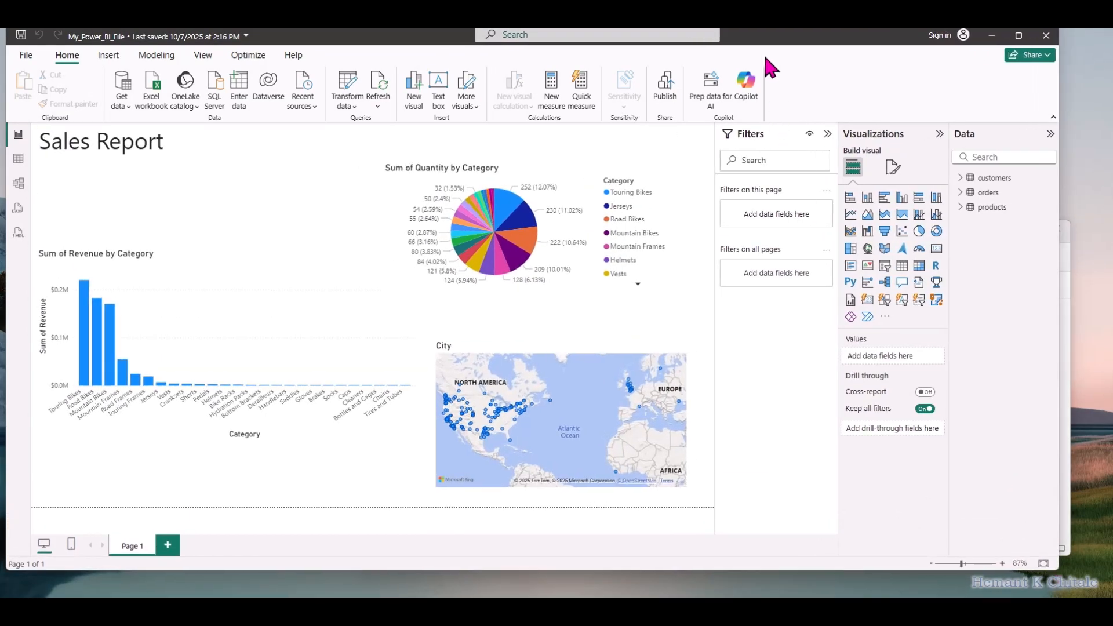
drag(770, 45, 785, 57)
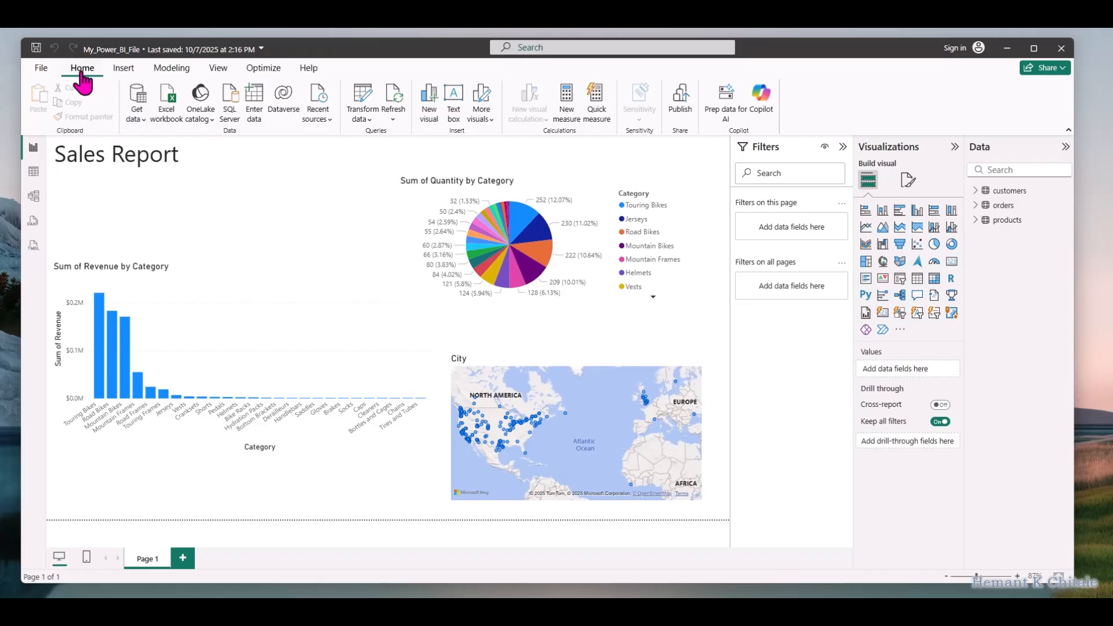
click(123, 69)
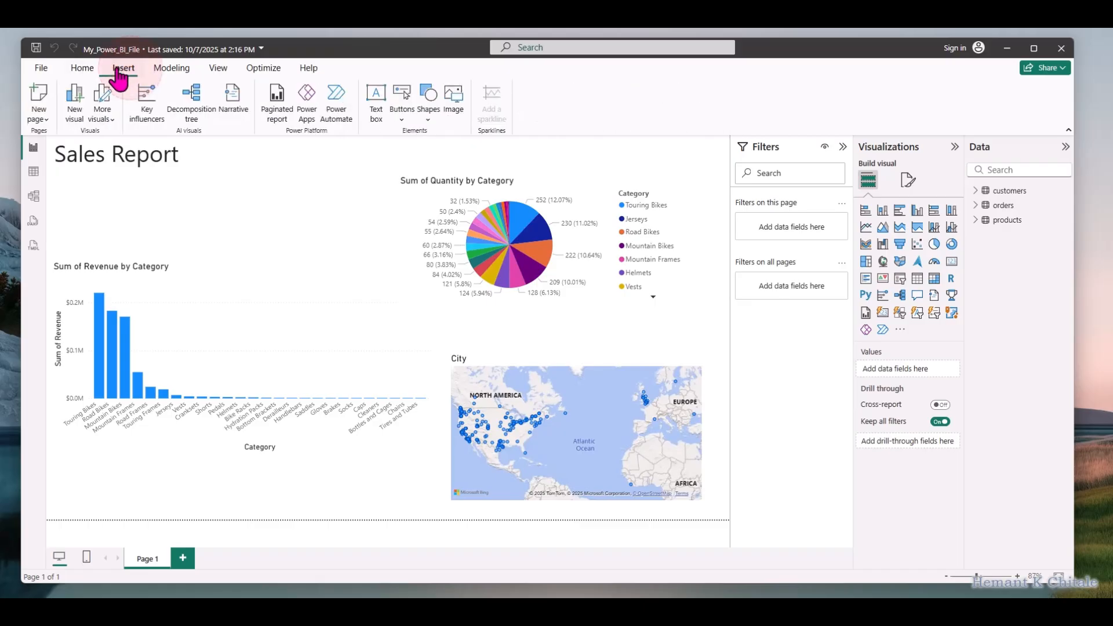
click(84, 67)
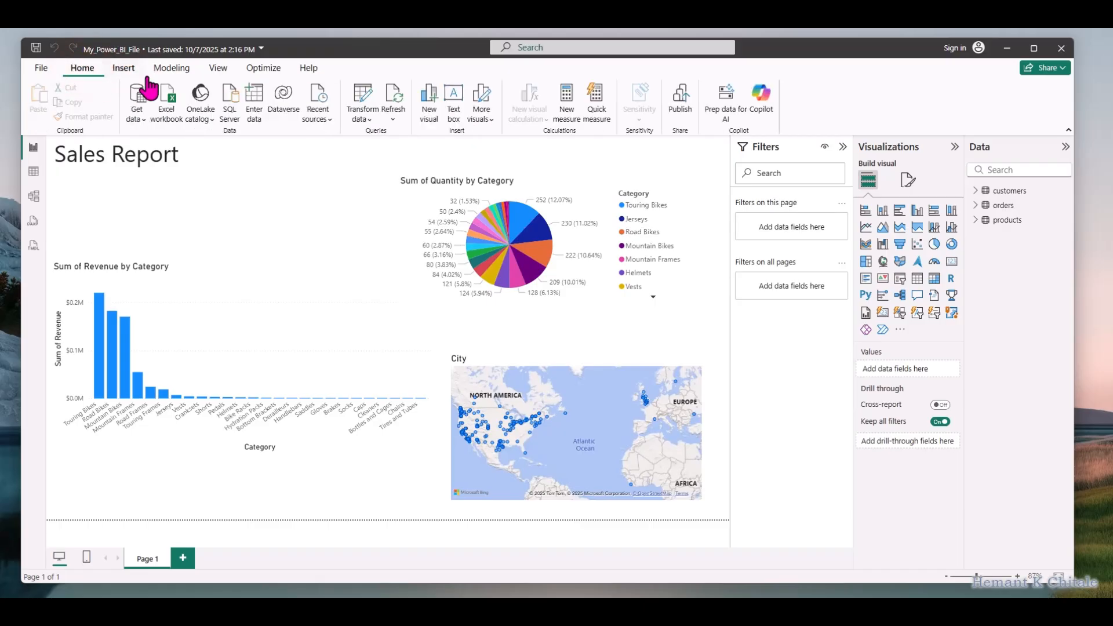
click(366, 121)
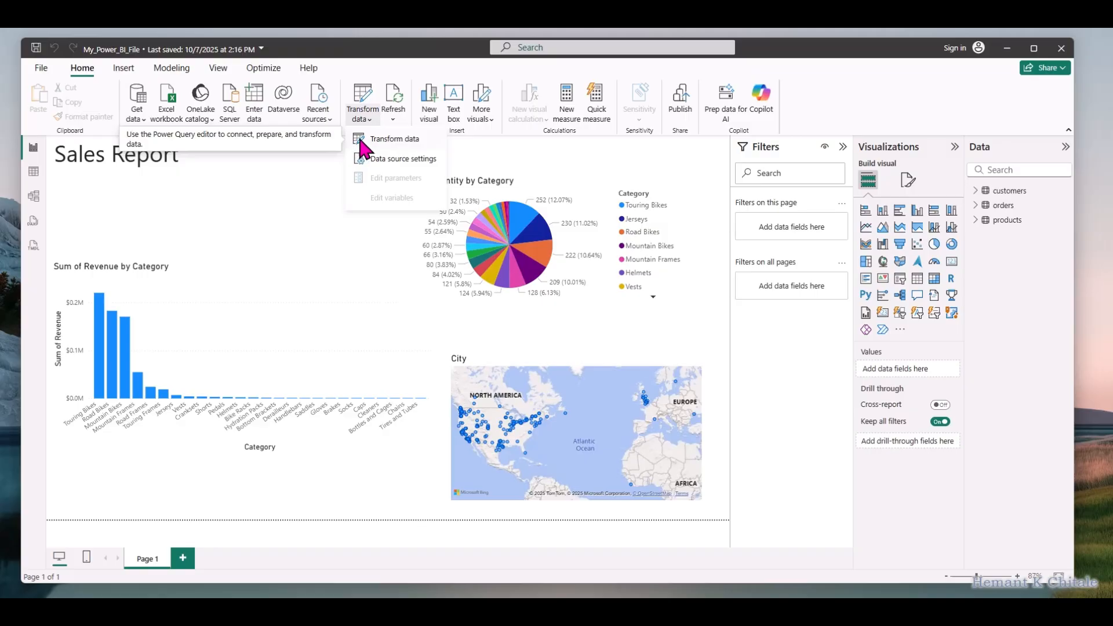
click(840, 83)
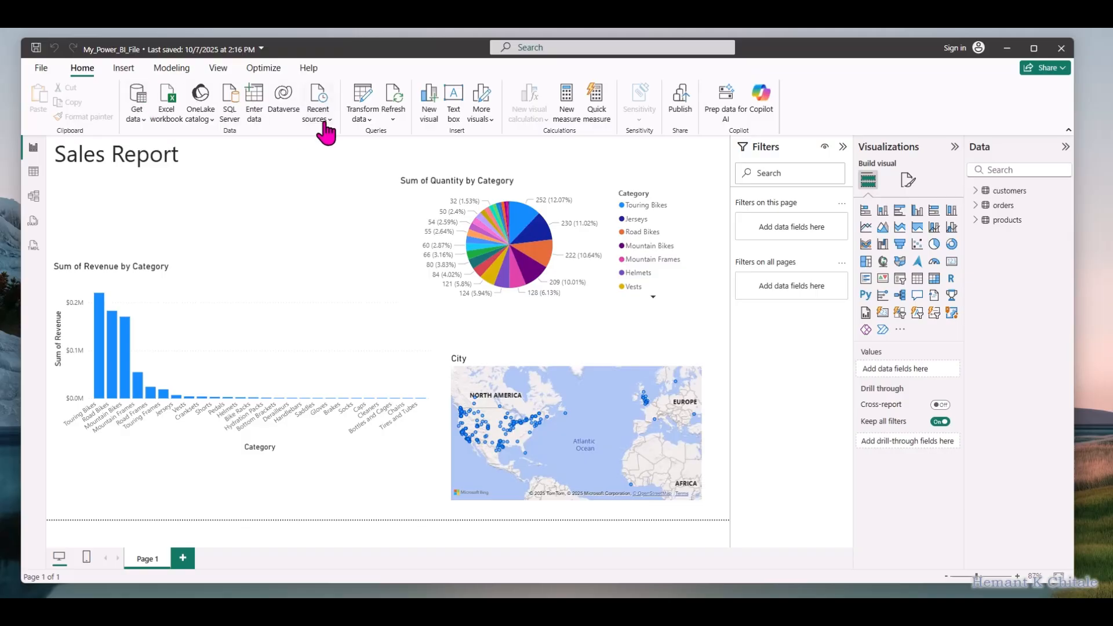
Open the report's data in the Power Query Editor for transformation and narrow the editor window
click(366, 124)
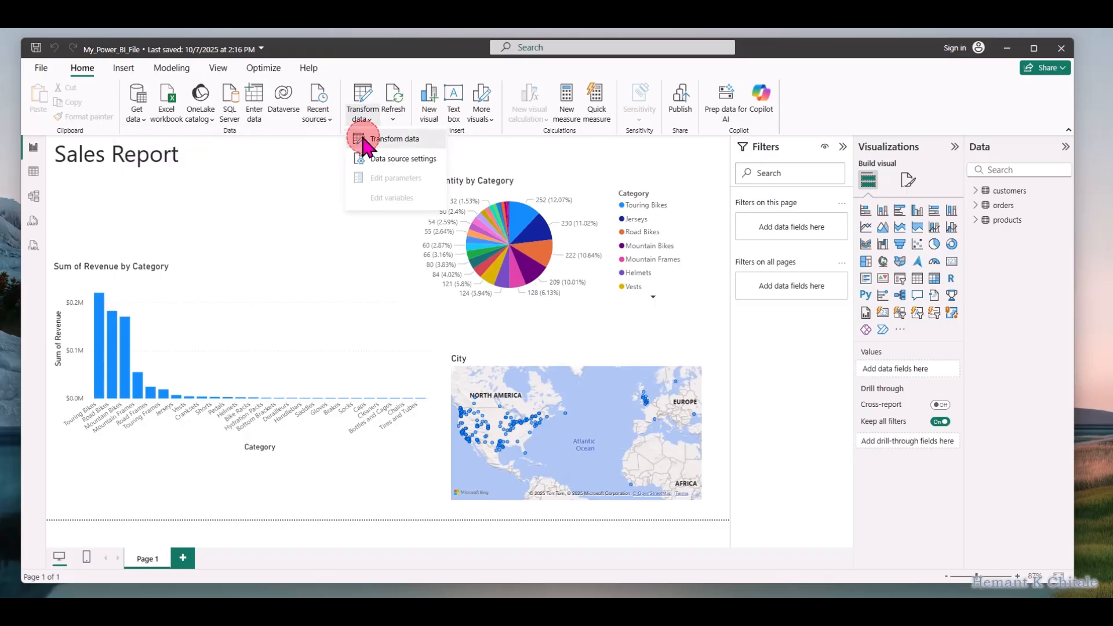
click(362, 138)
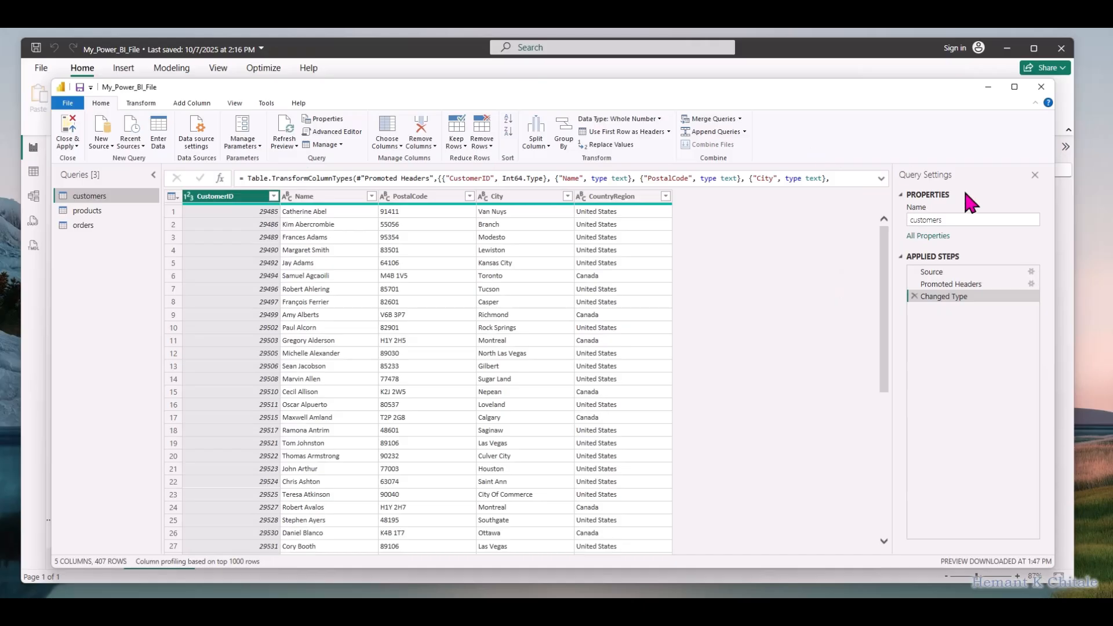
drag(1054, 270, 933, 268)
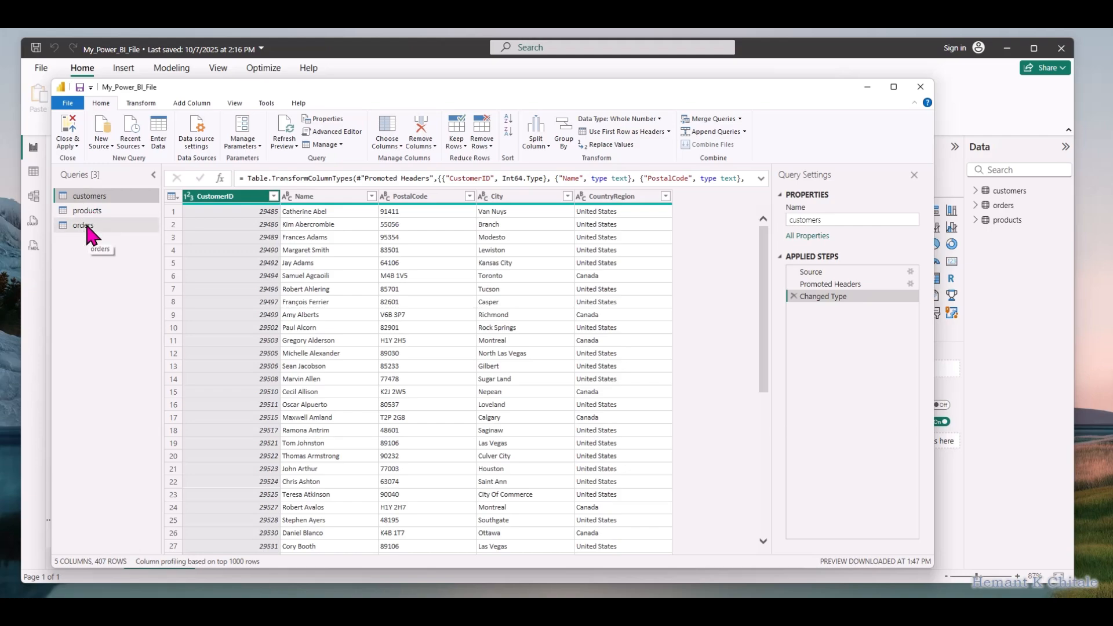
Split the Name column of the customers query at the left-most space delimiter, with the quote character set to None
click(339, 197)
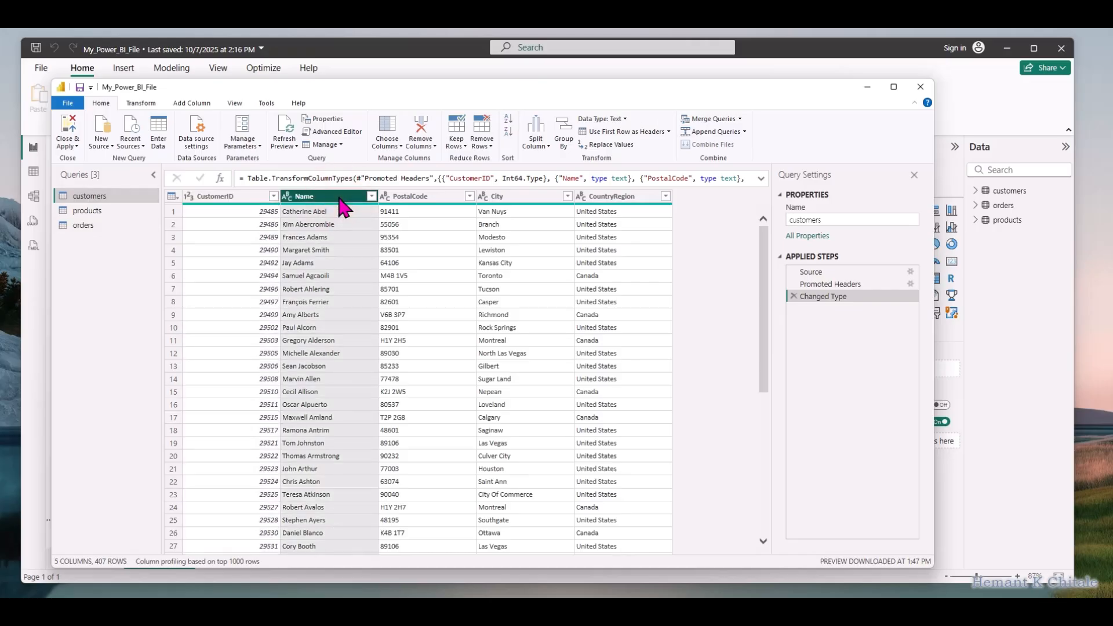
right_click(342, 198)
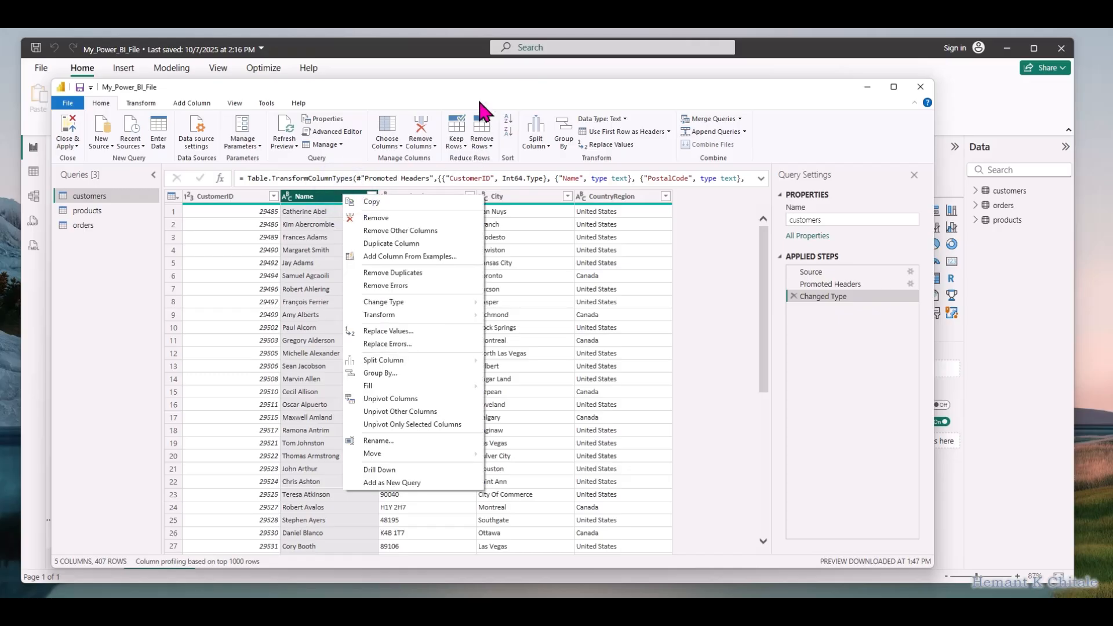
click(544, 83)
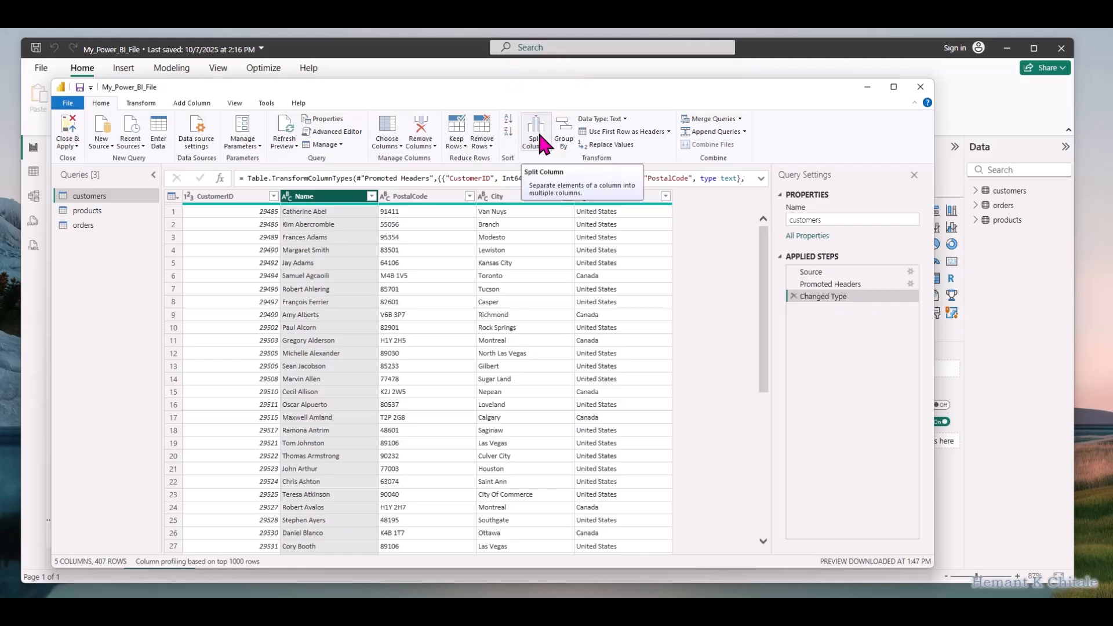
click(539, 135)
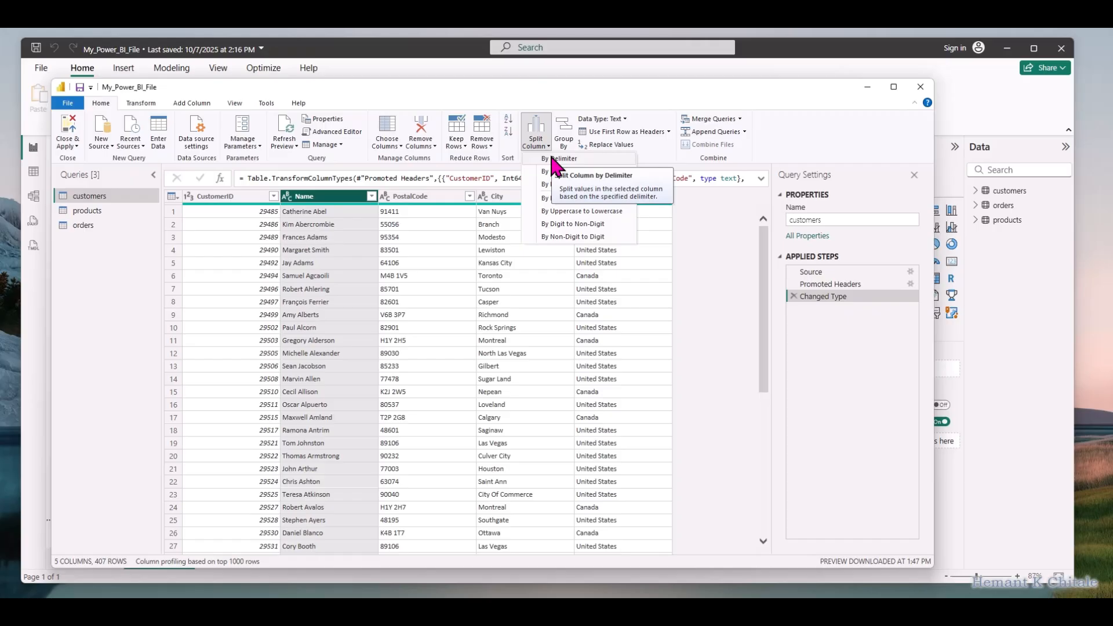
click(551, 158)
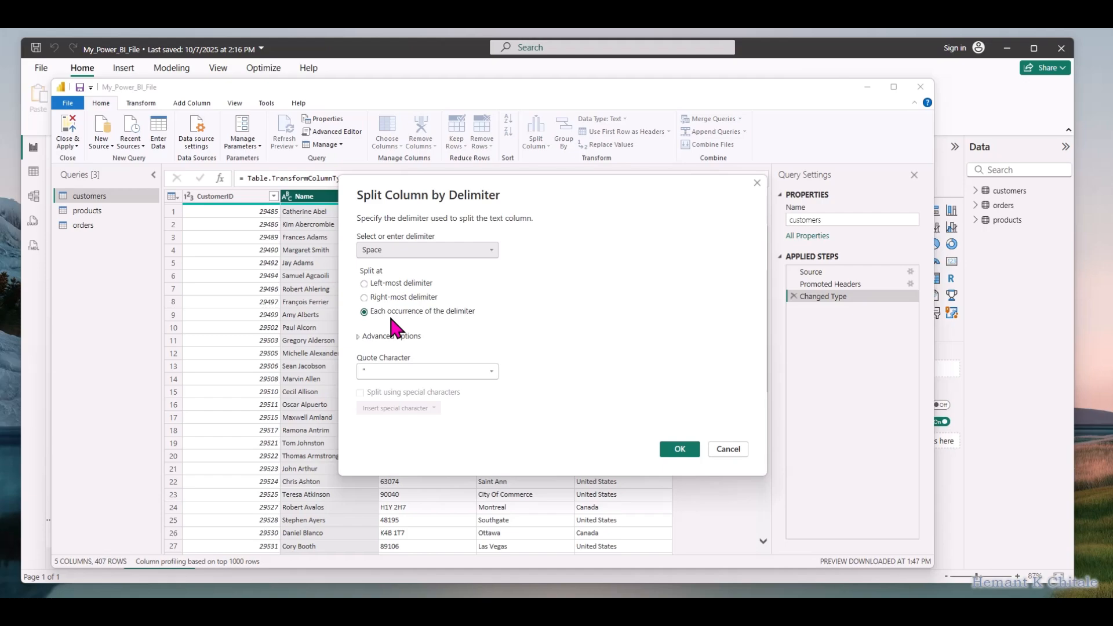
click(382, 284)
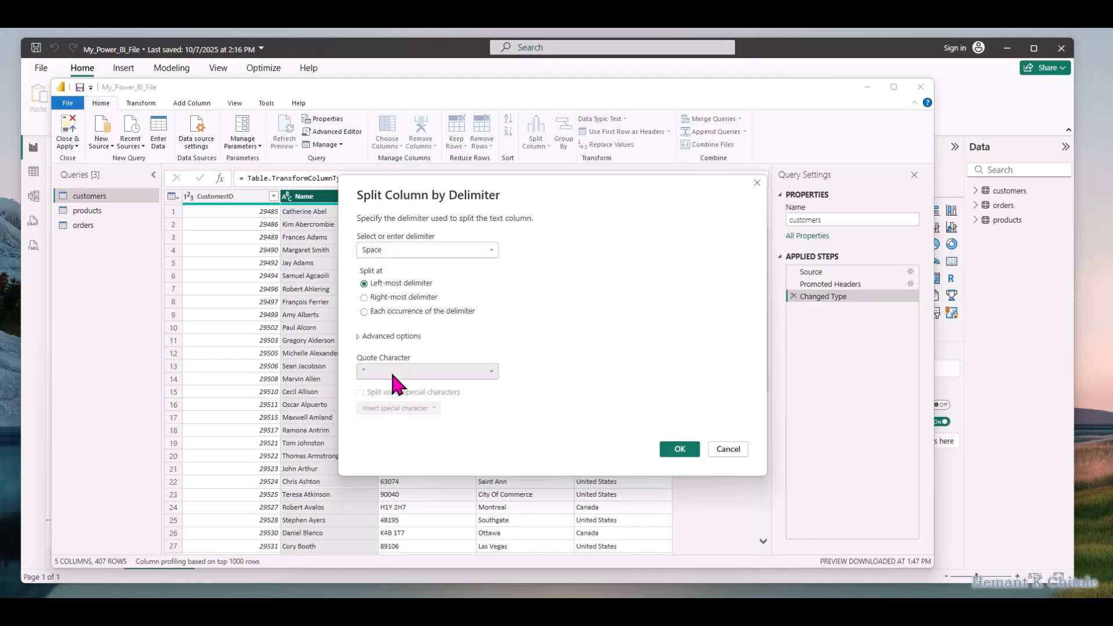
click(433, 367)
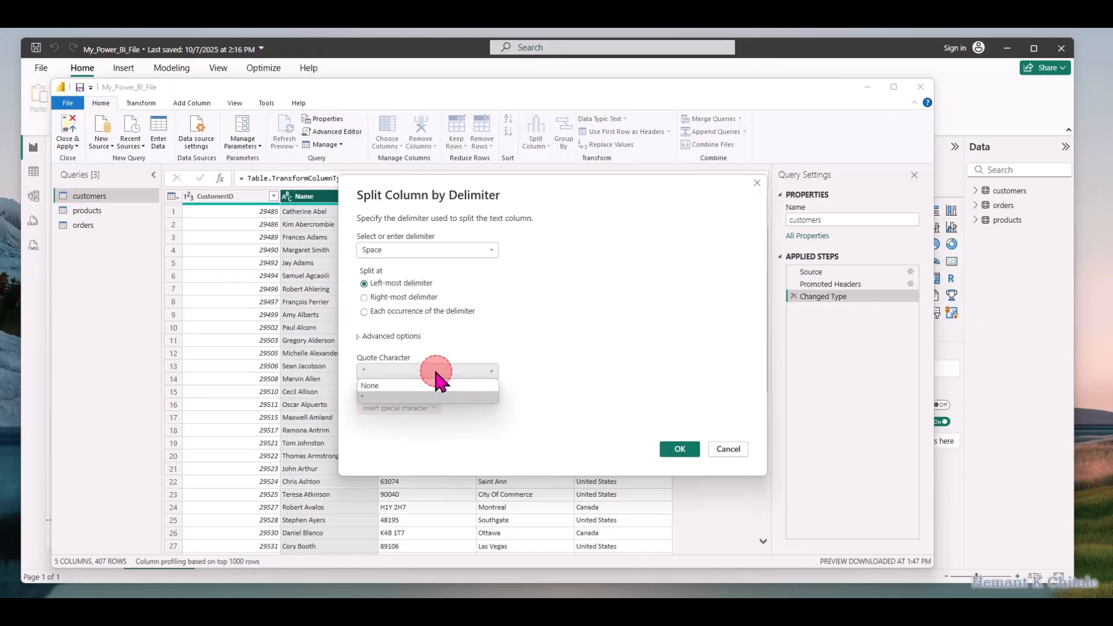
click(431, 394)
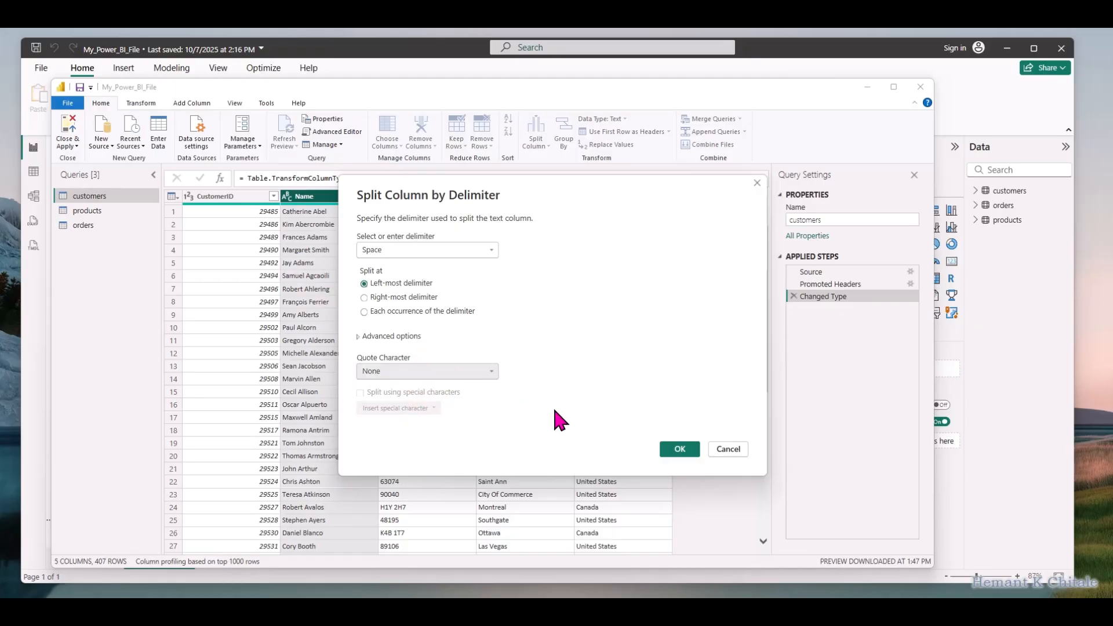
click(679, 449)
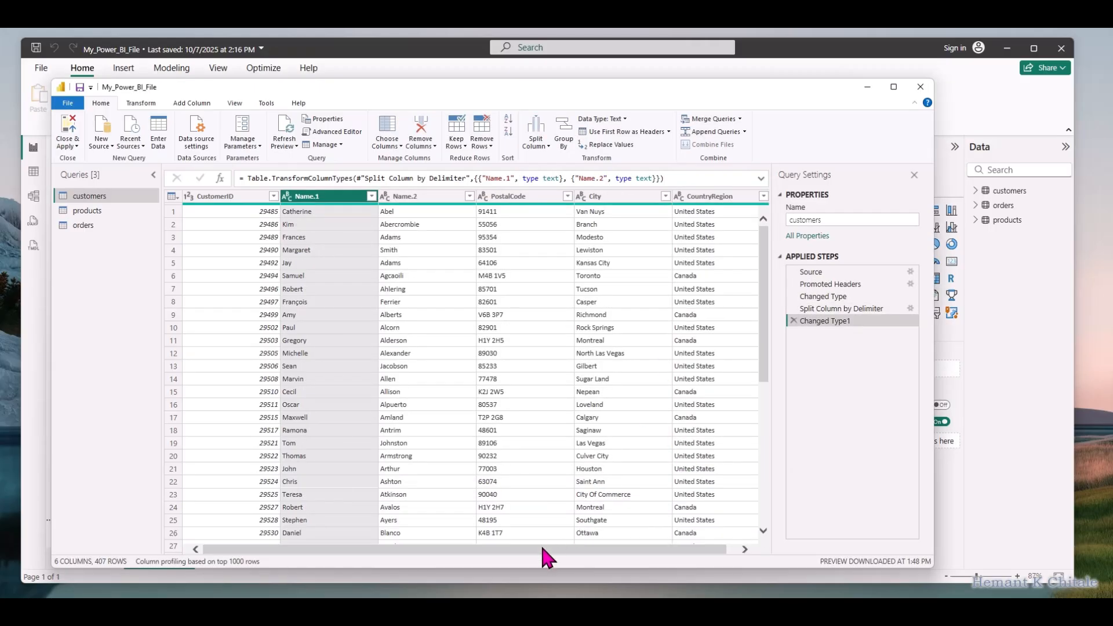
Rename the Name.1 column to First Name and the Name.2 column to Last Name
double_click(326, 196)
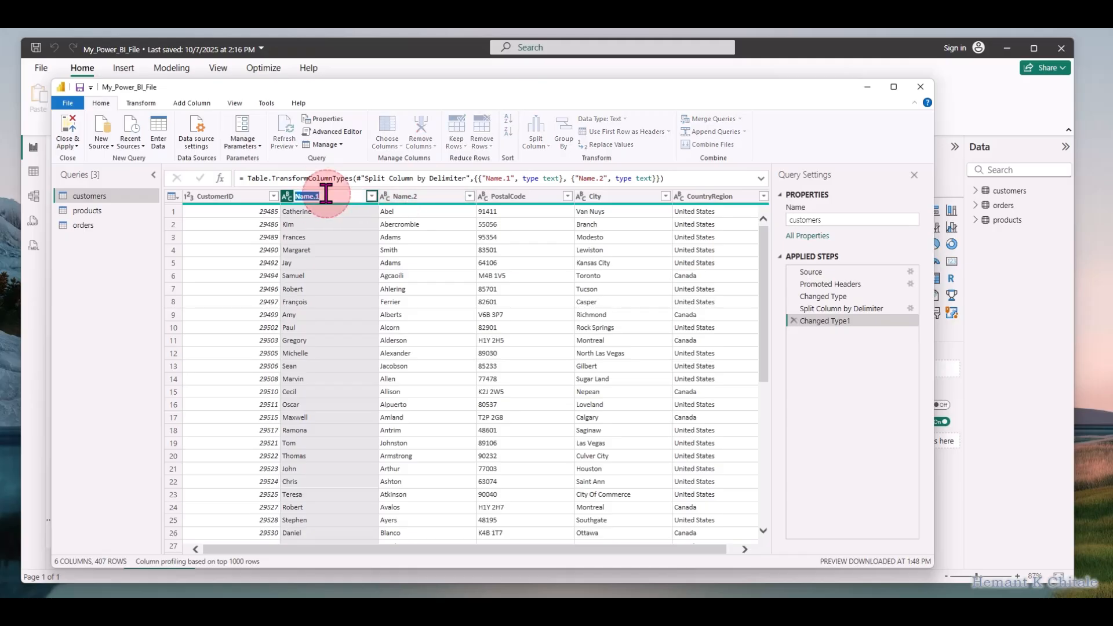
text(F)
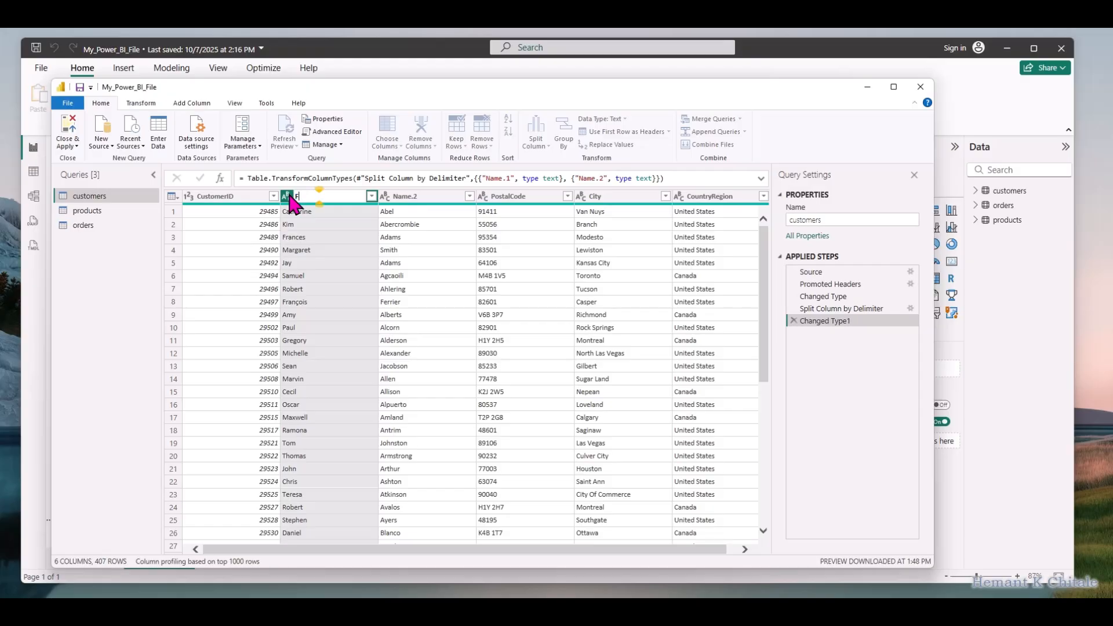
text(irst Name)
key(Return)
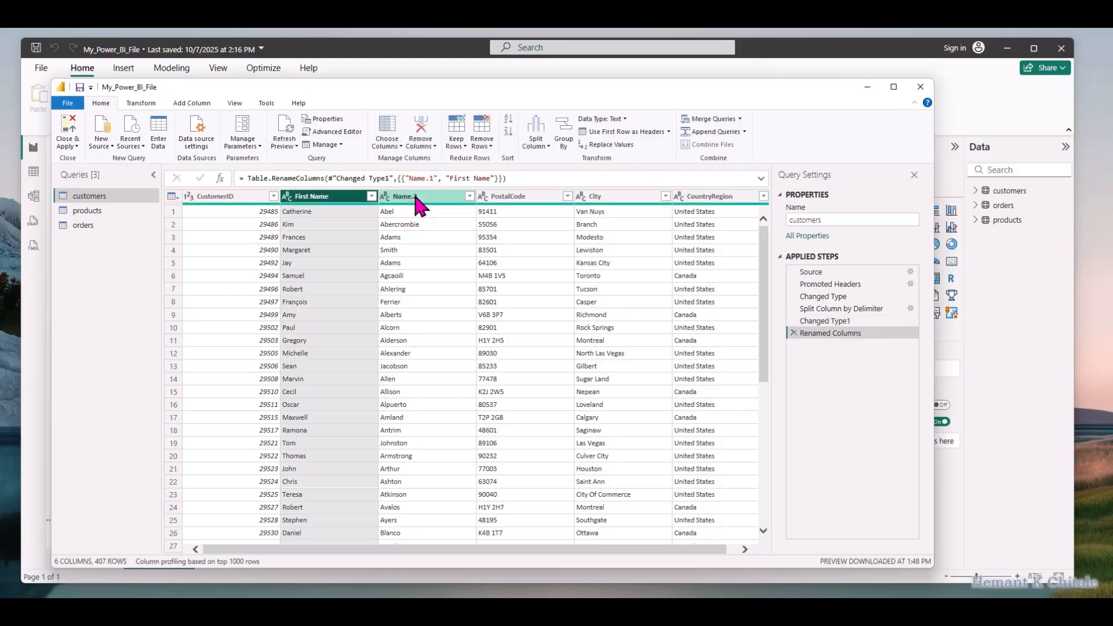
double_click(418, 196)
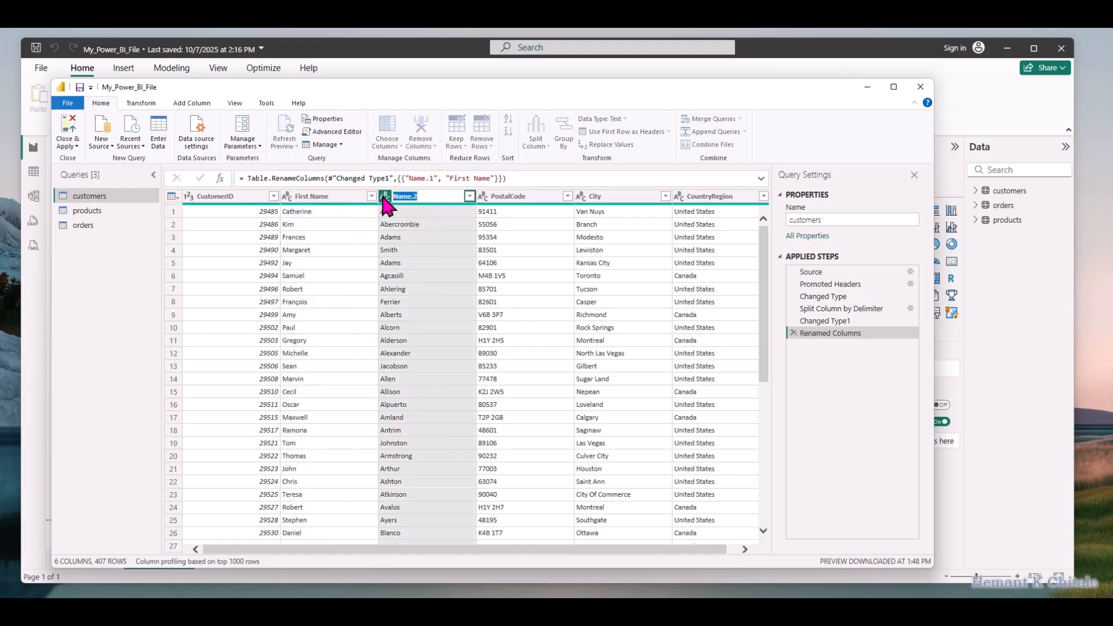
text(Last Name)
key(Return)
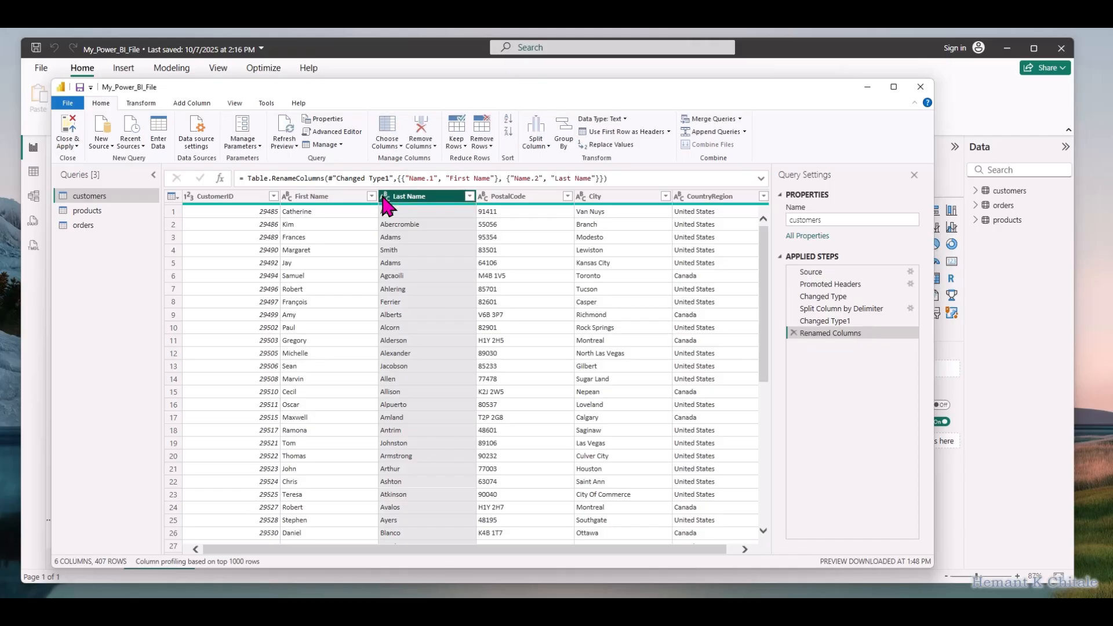
Merge the First Name and Last Name columns with a Comma separator into a new column named Full Name with Comma
click(332, 199)
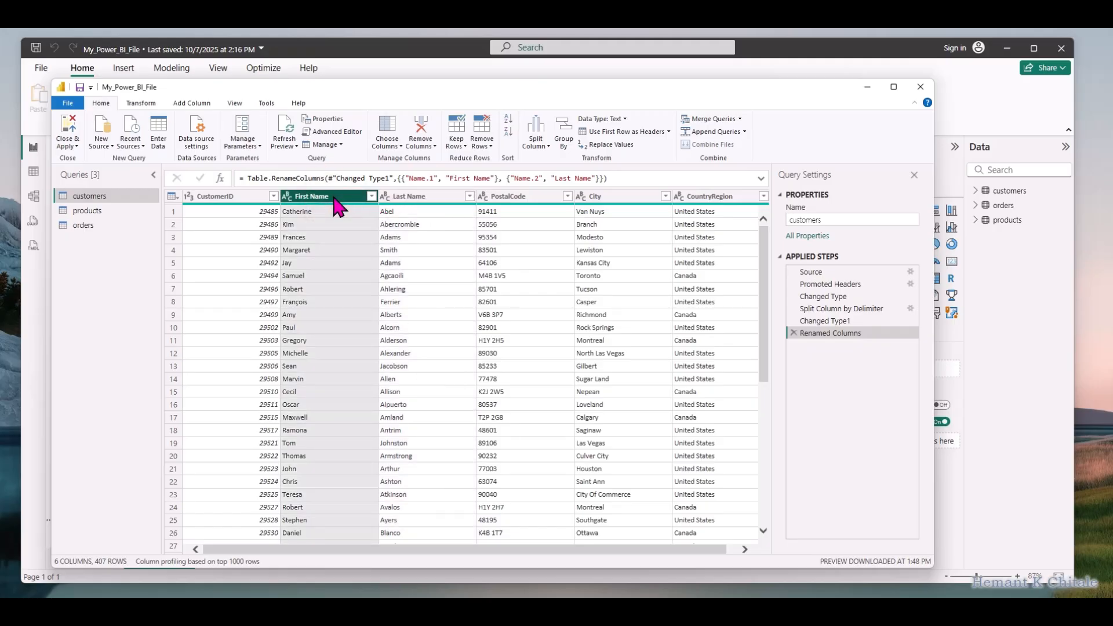
ctrl+click(405, 199)
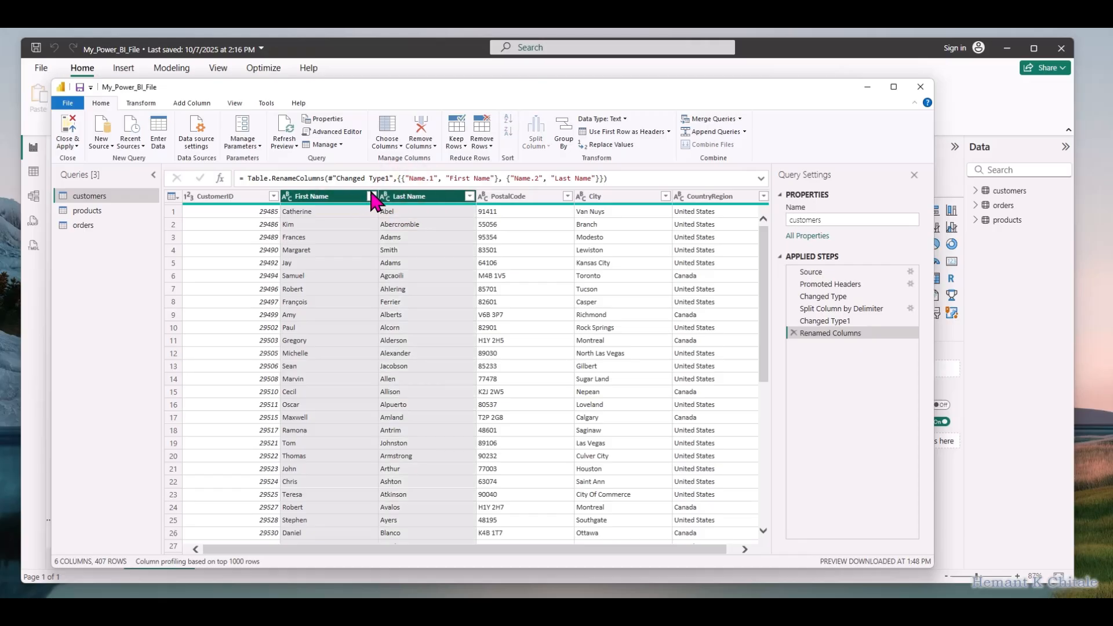
right_click(401, 203)
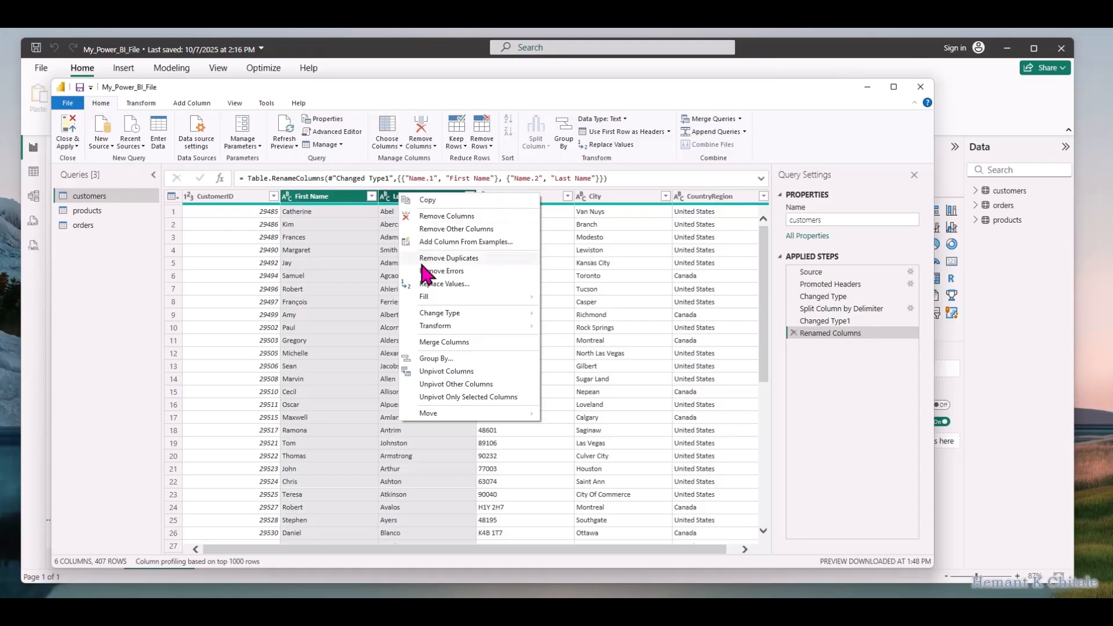
click(443, 343)
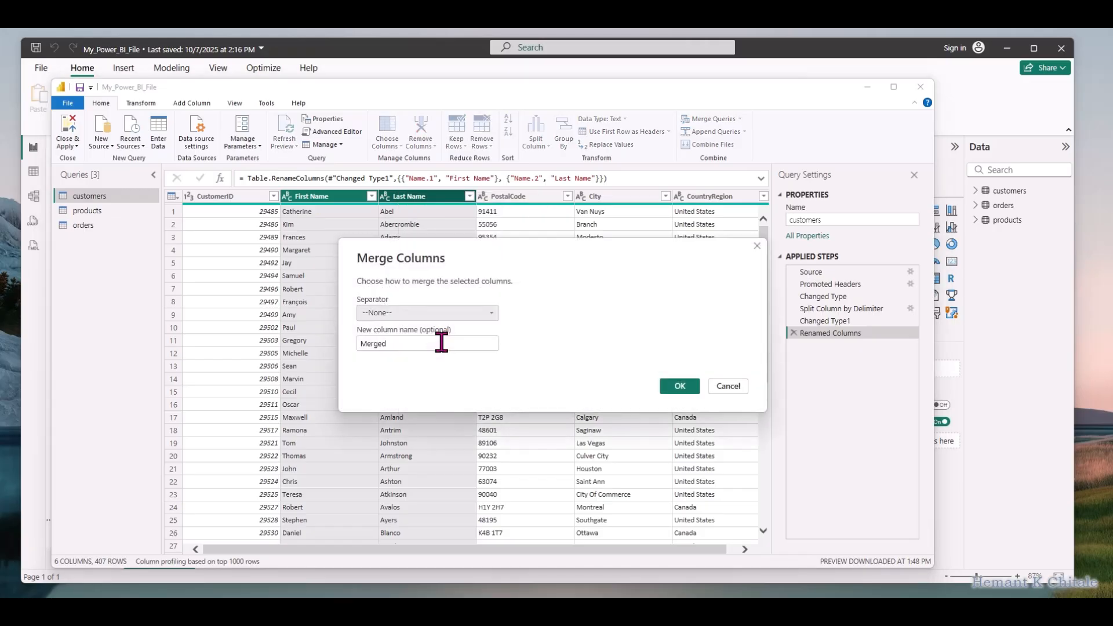
click(412, 313)
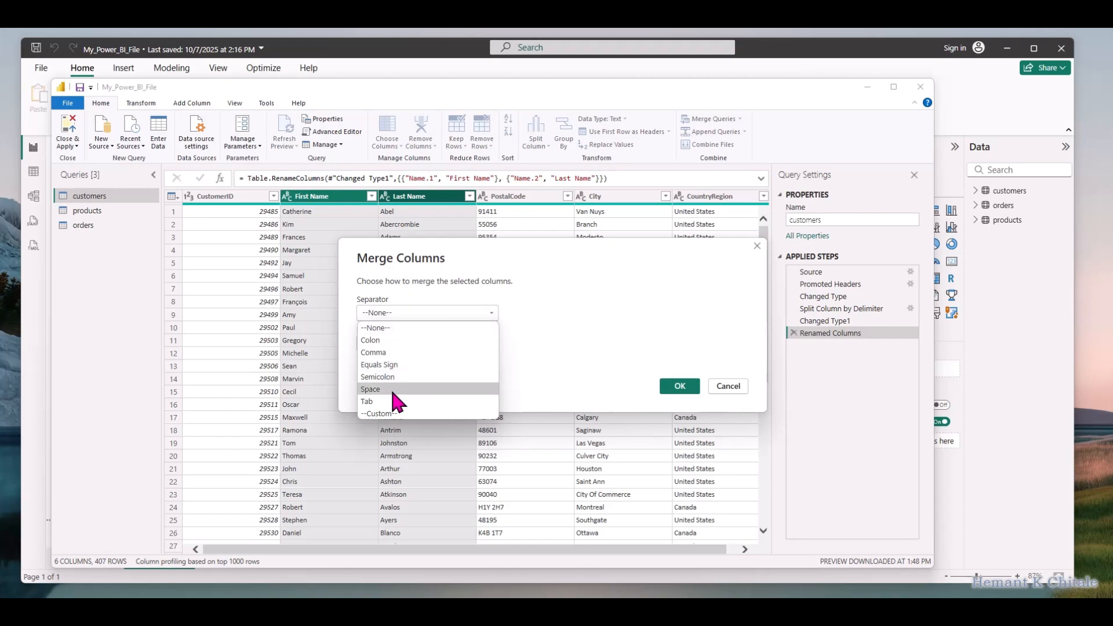
click(388, 352)
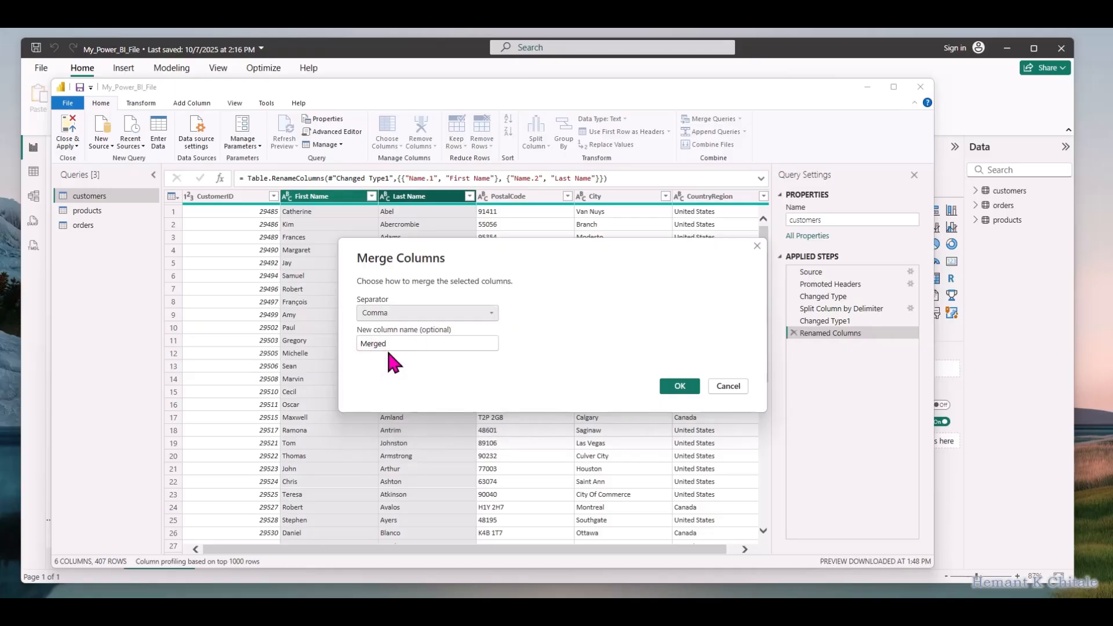
drag(390, 344, 361, 344)
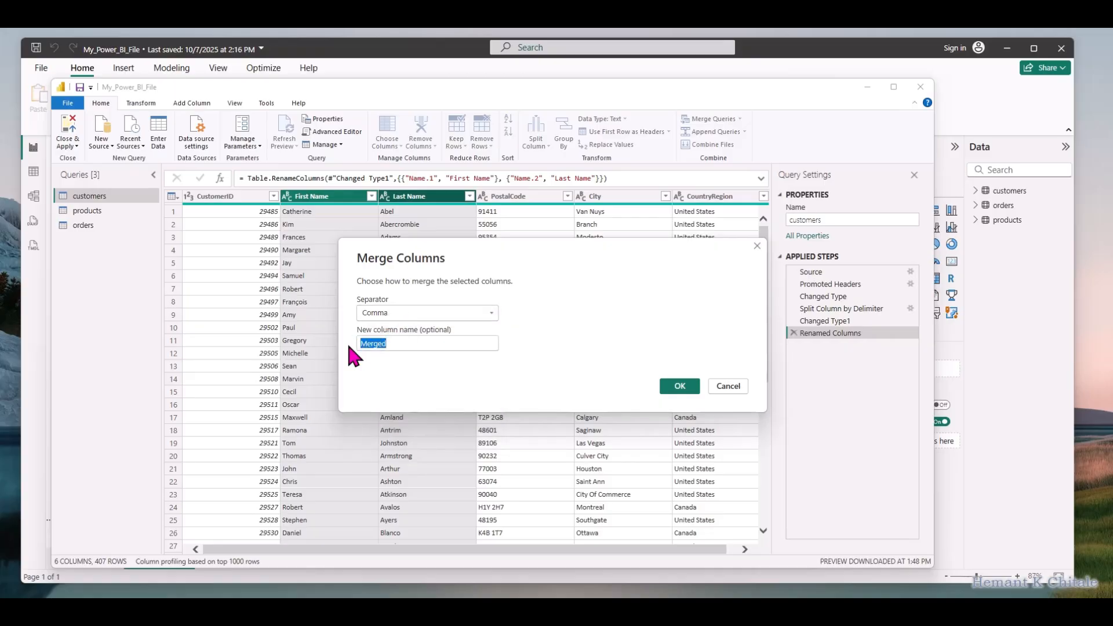
text(Full)
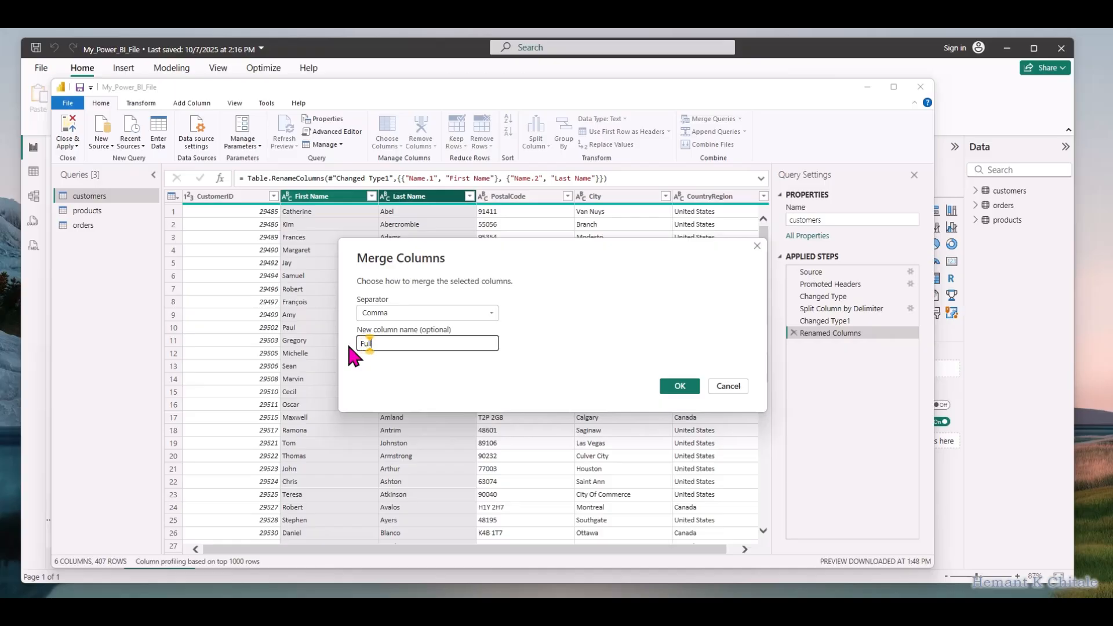
text( Name with Comma)
click(668, 383)
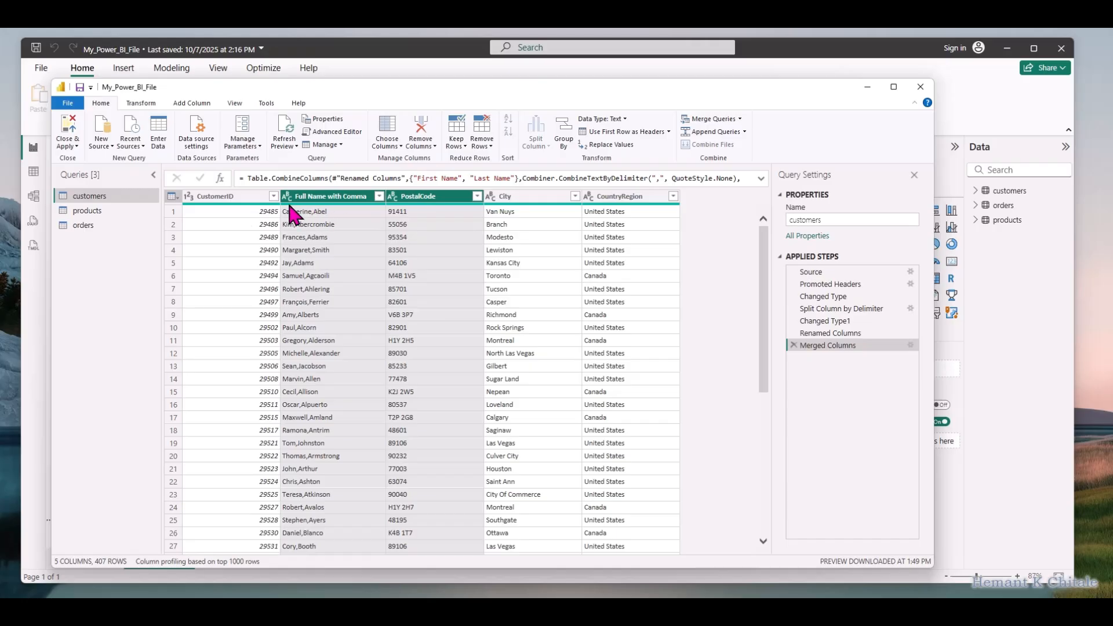
Split the Full Name with Comma column at the left-most comma delimiter, with the quote character set to None
click(332, 212)
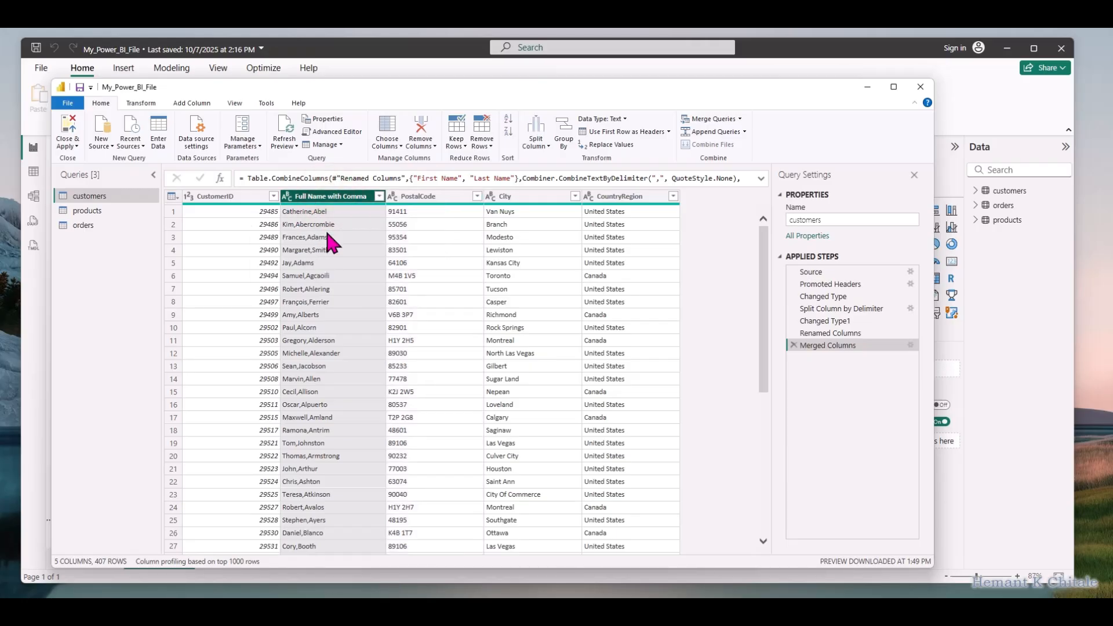
right_click(342, 197)
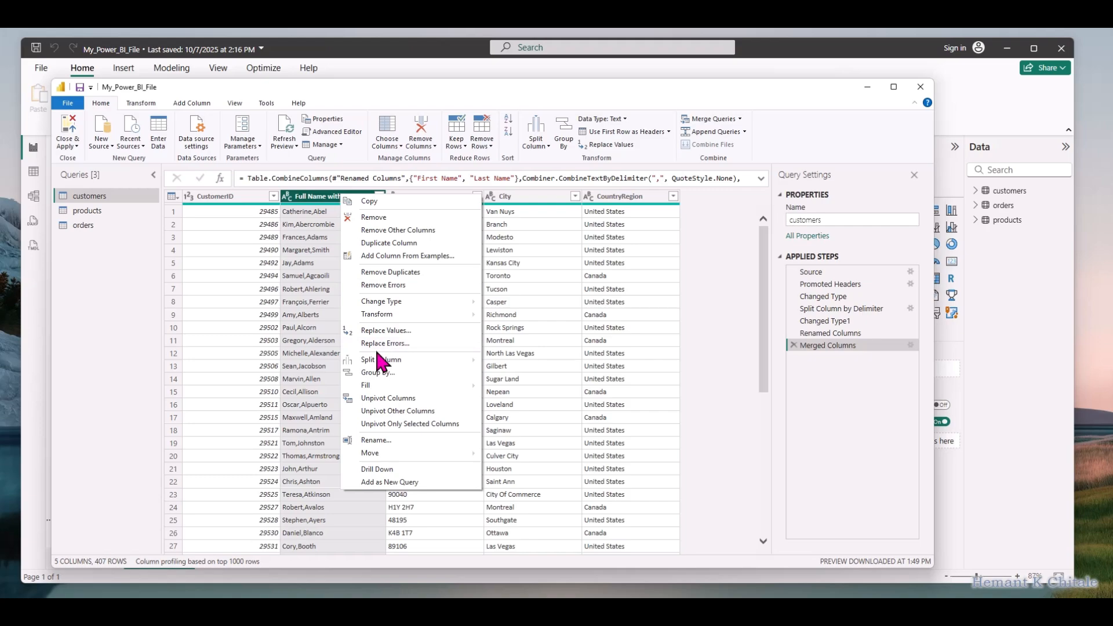
mouse_move(377, 360)
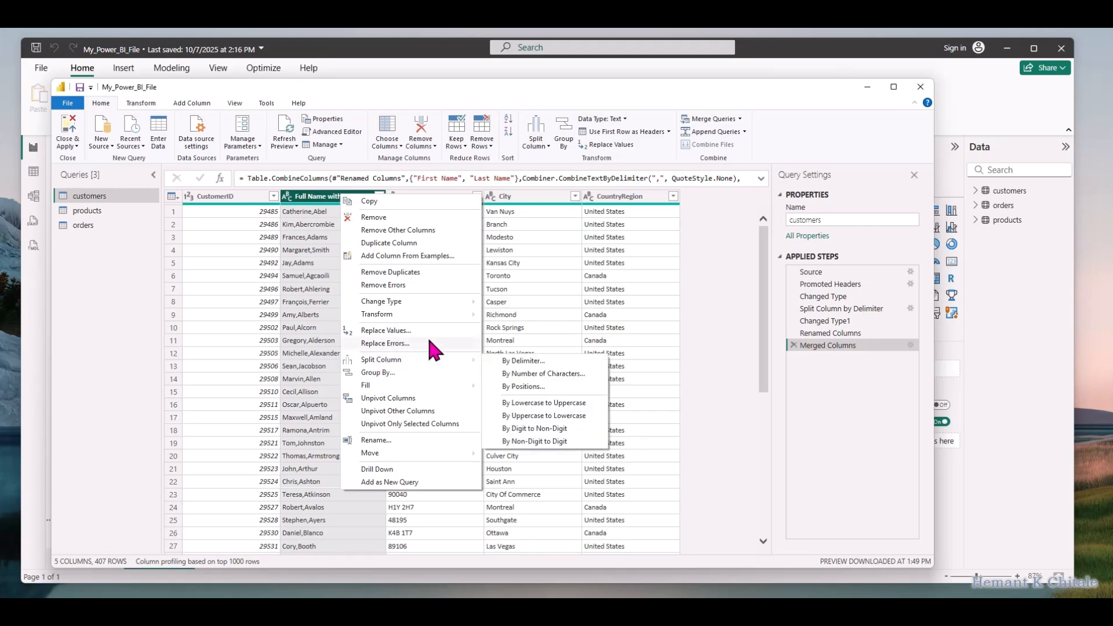
click(545, 138)
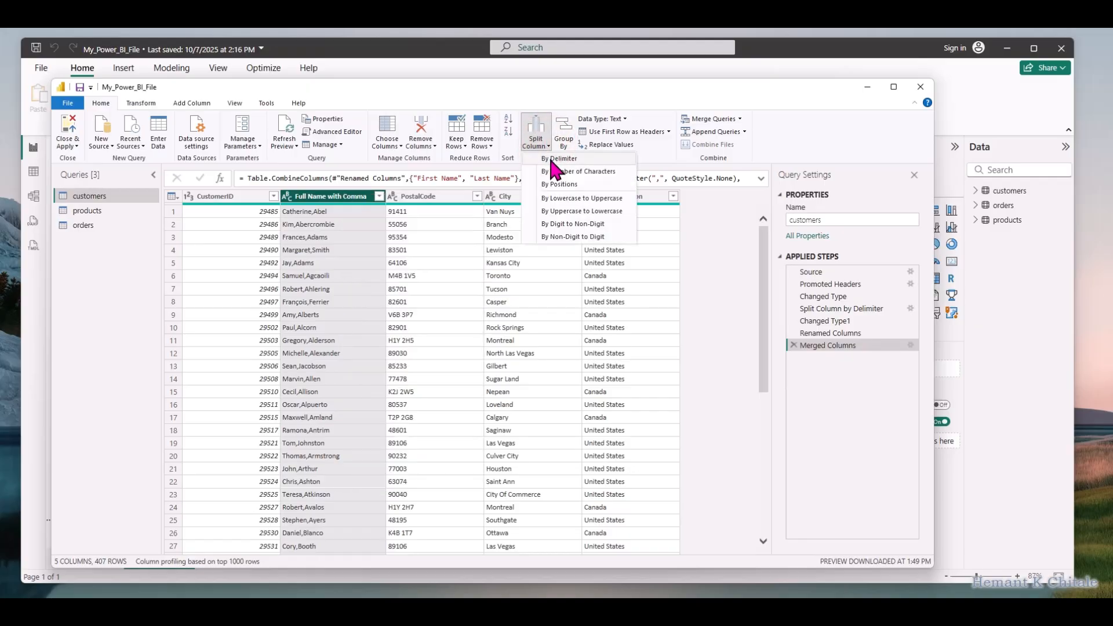
right_click(340, 198)
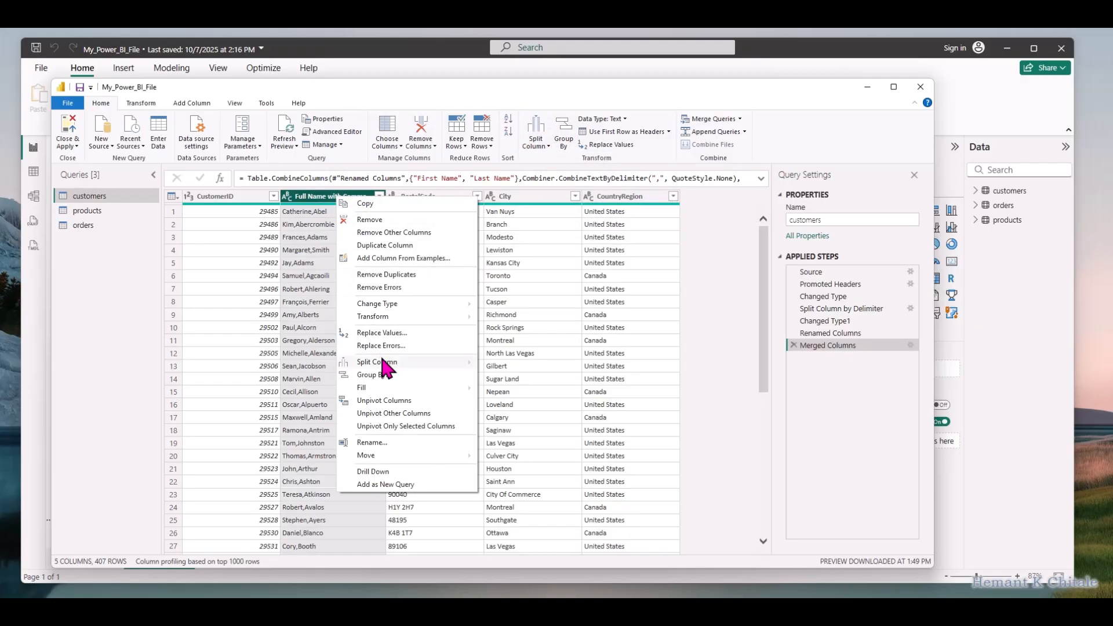
mouse_move(380, 361)
click(499, 362)
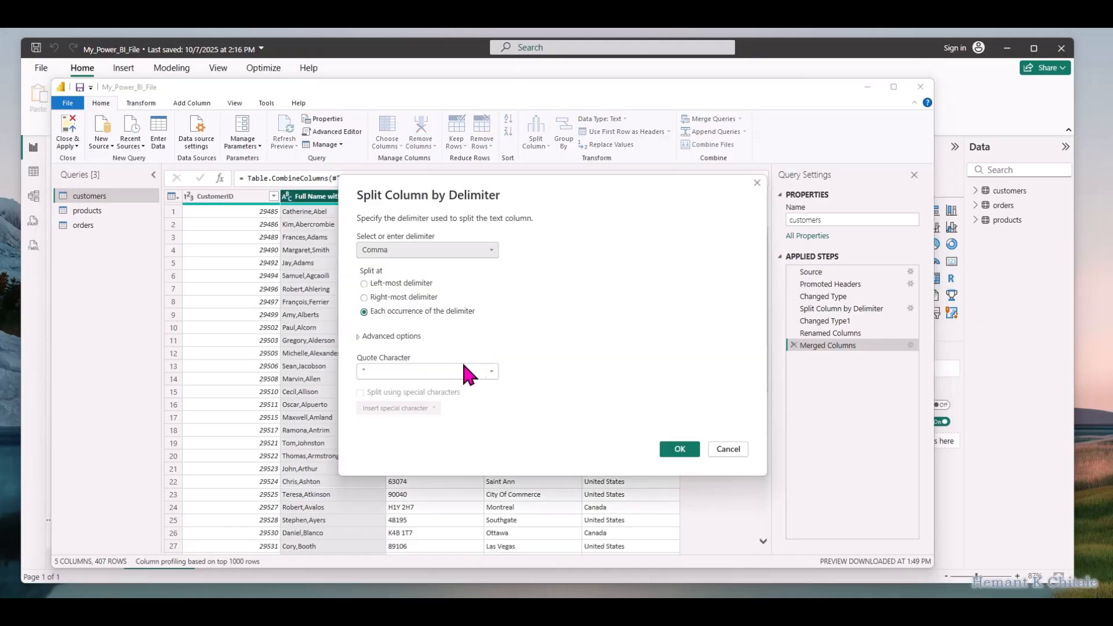
click(365, 284)
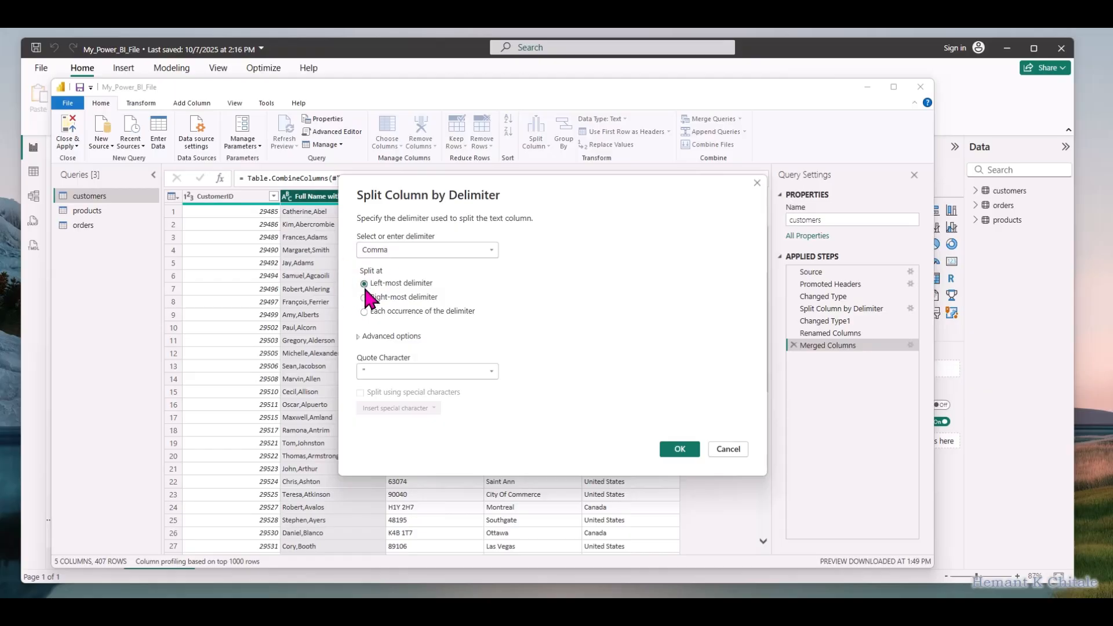
click(374, 369)
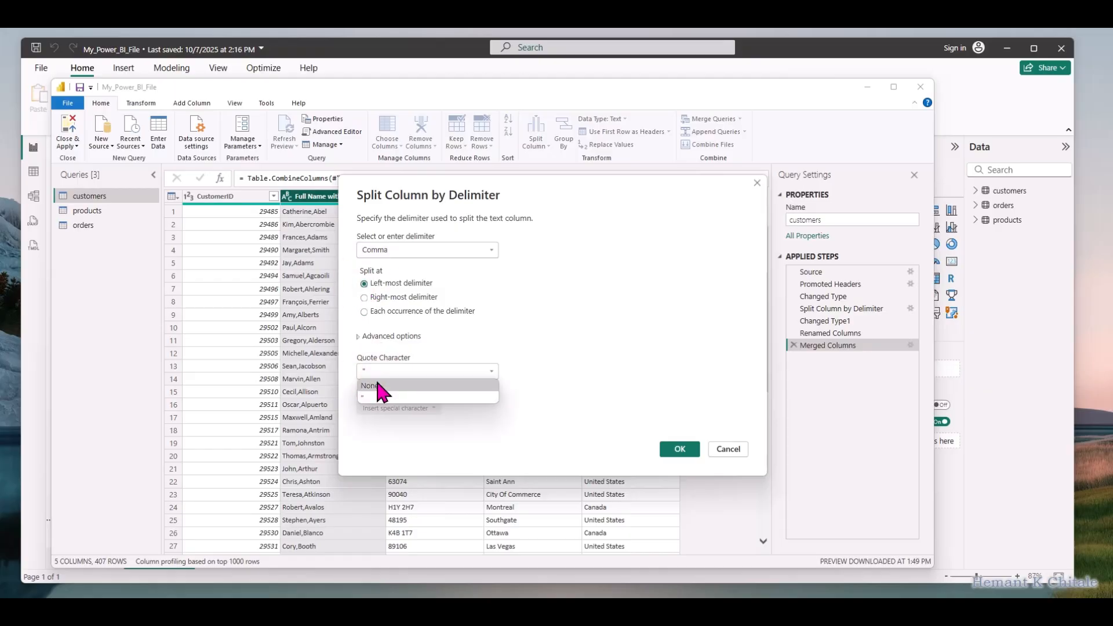
click(376, 385)
click(678, 449)
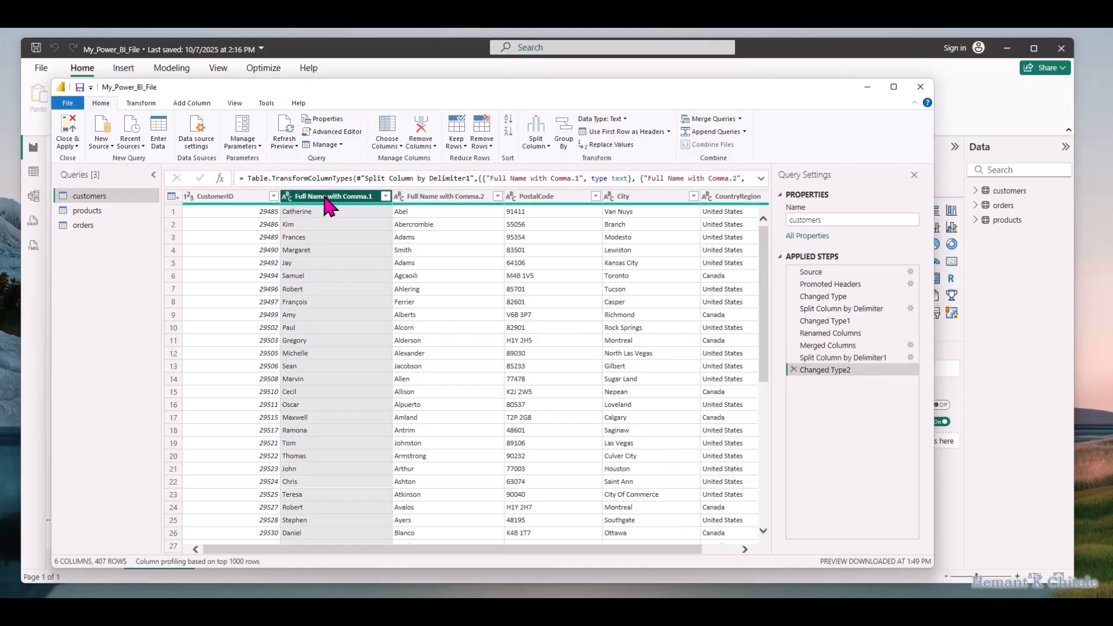
Rename the Full Name with Comma.1 column to First Name and the Full Name with Comma.2 column to Last Name
right_click(347, 195)
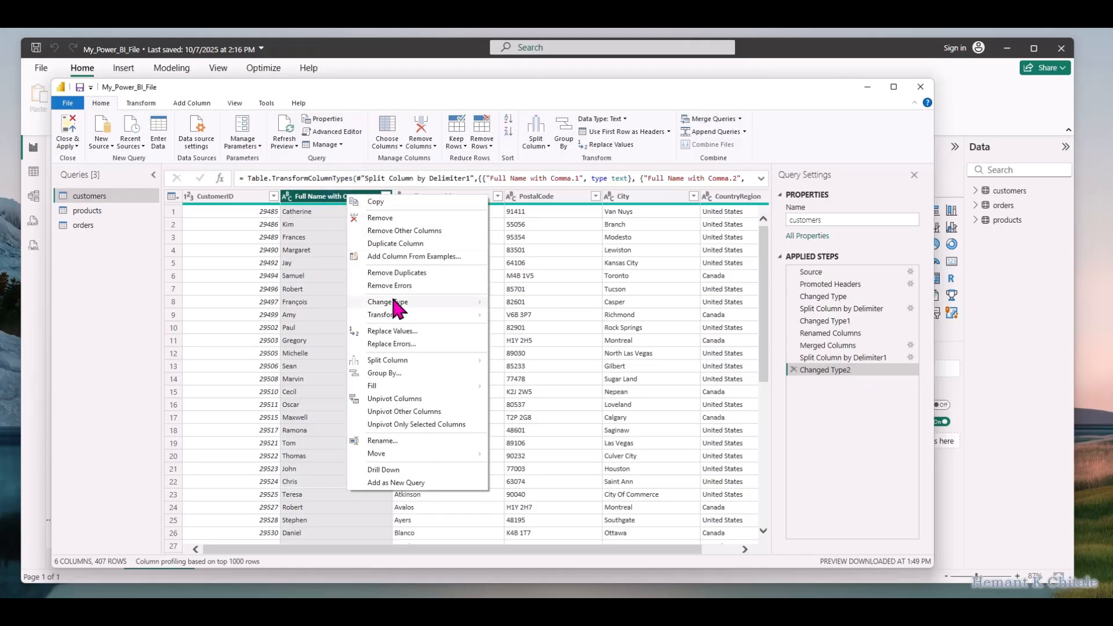
double_click(318, 195)
text(F)
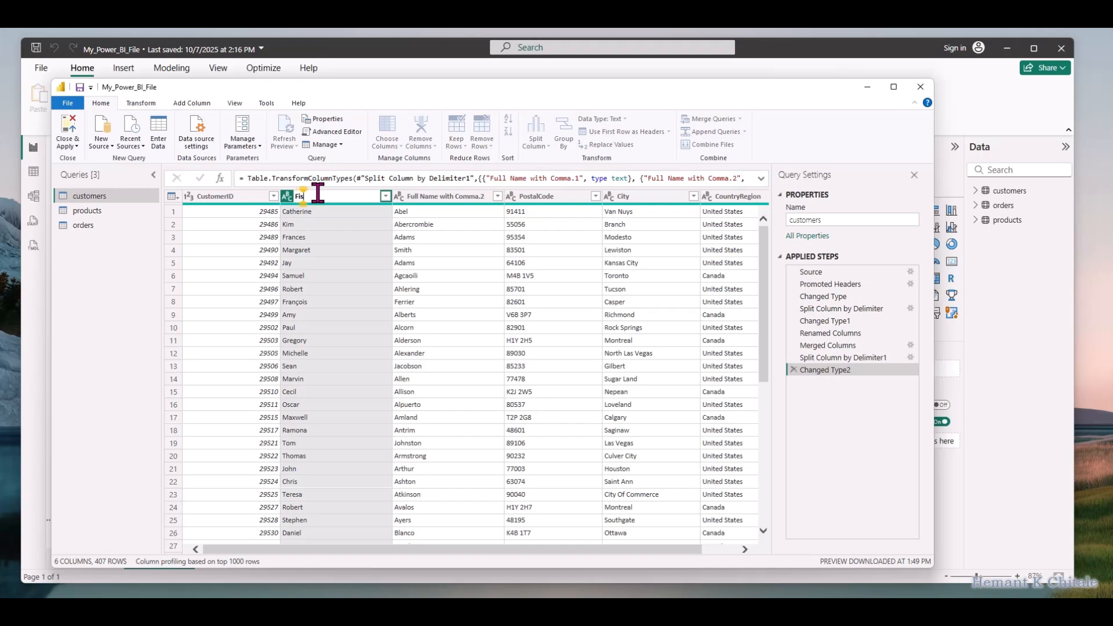
text(irst Name)
key(Return)
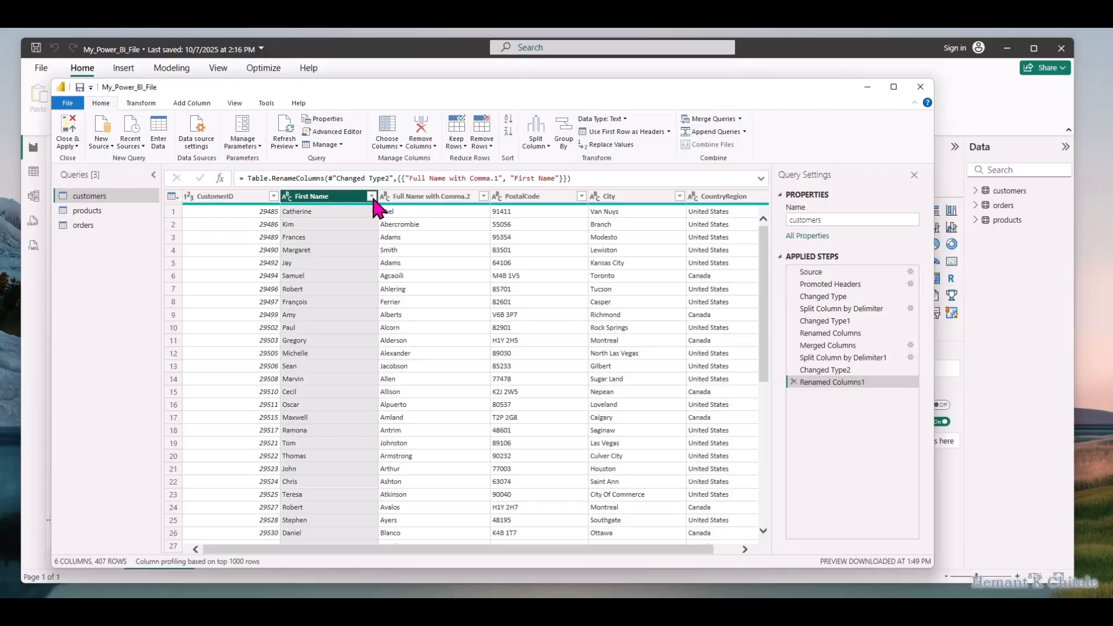
double_click(414, 197)
text(L)
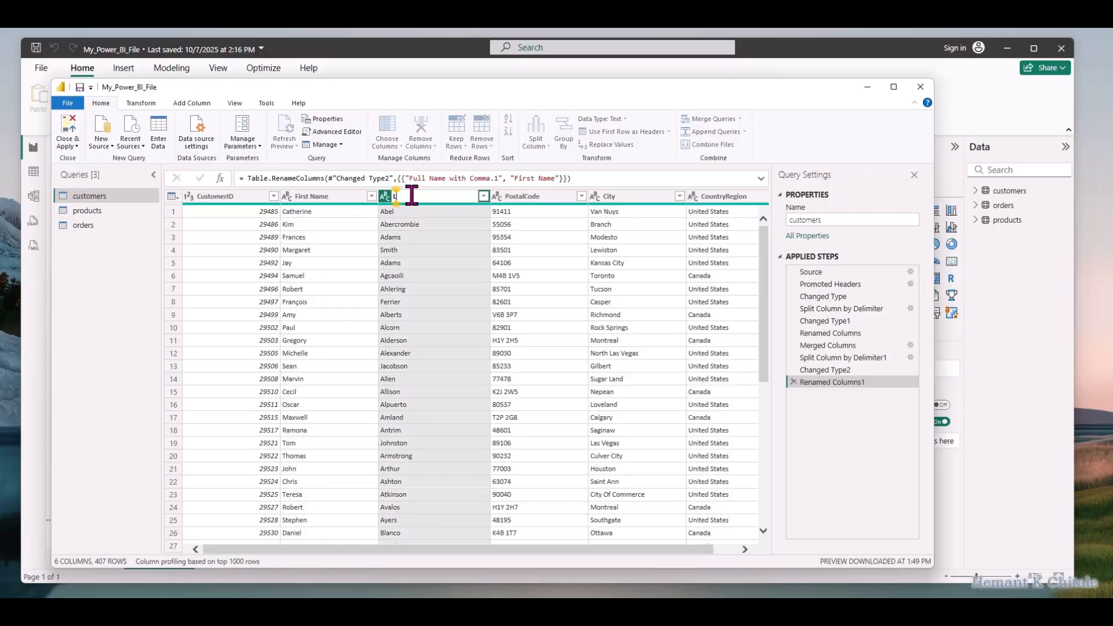
text(ast Name)
key(Return)
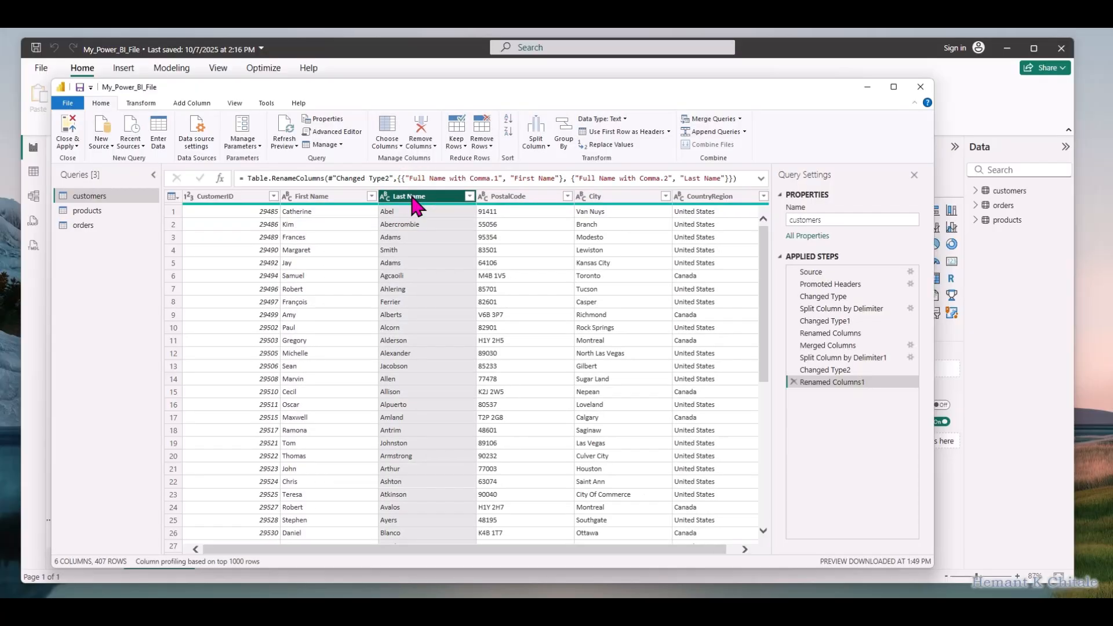
Try to convert the orders query's OrderDate column to Date by replacing the current conversion, and delete the Changed Type step
click(82, 226)
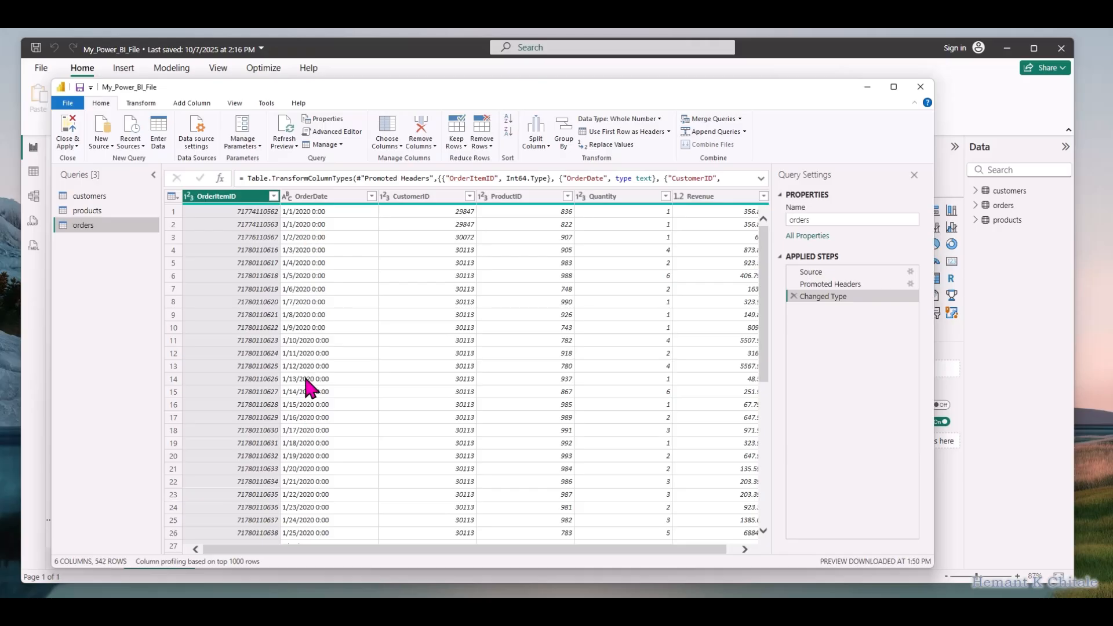
click(286, 197)
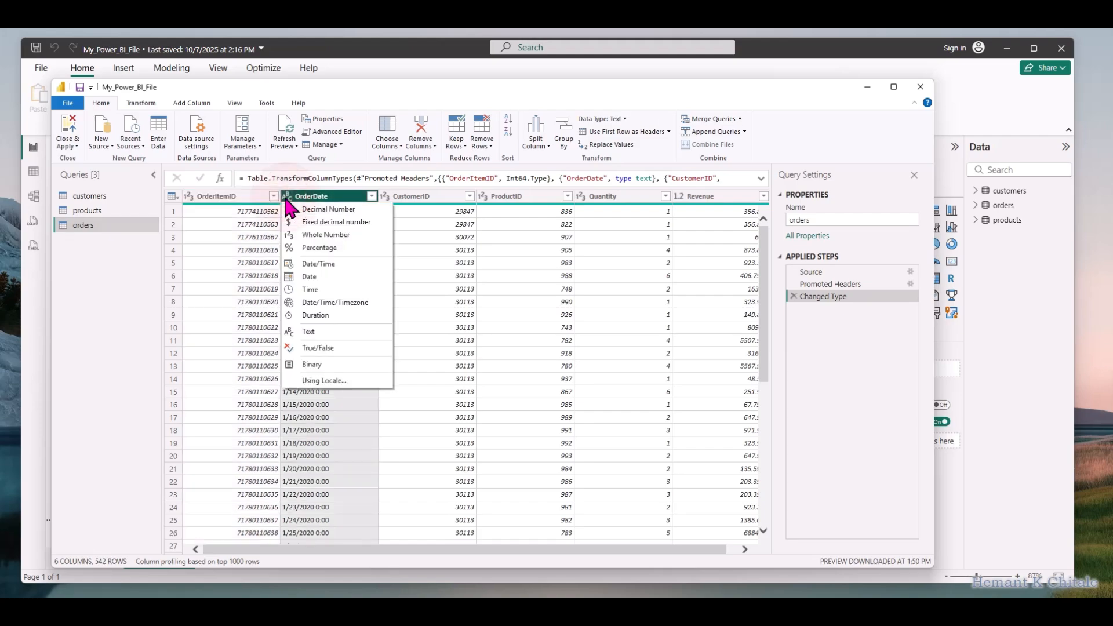
click(308, 278)
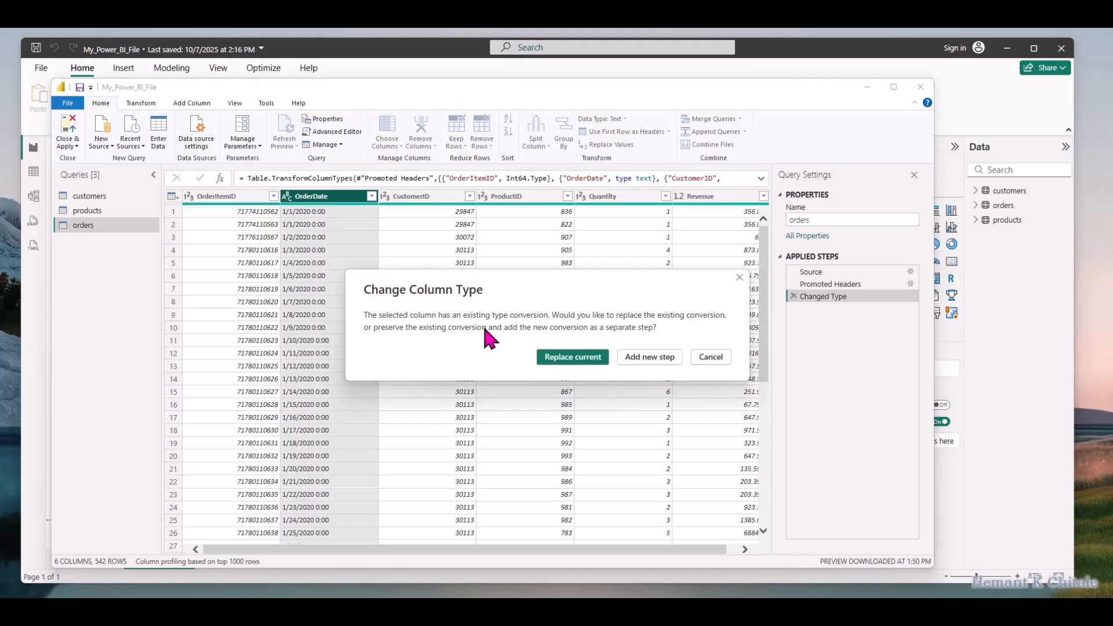
click(562, 362)
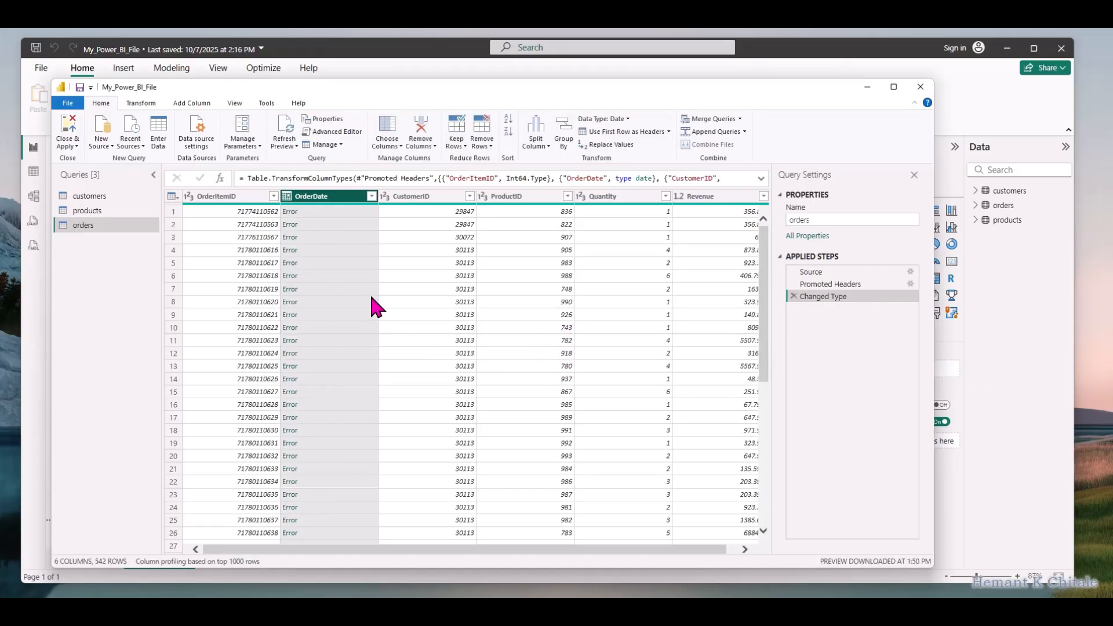
click(793, 296)
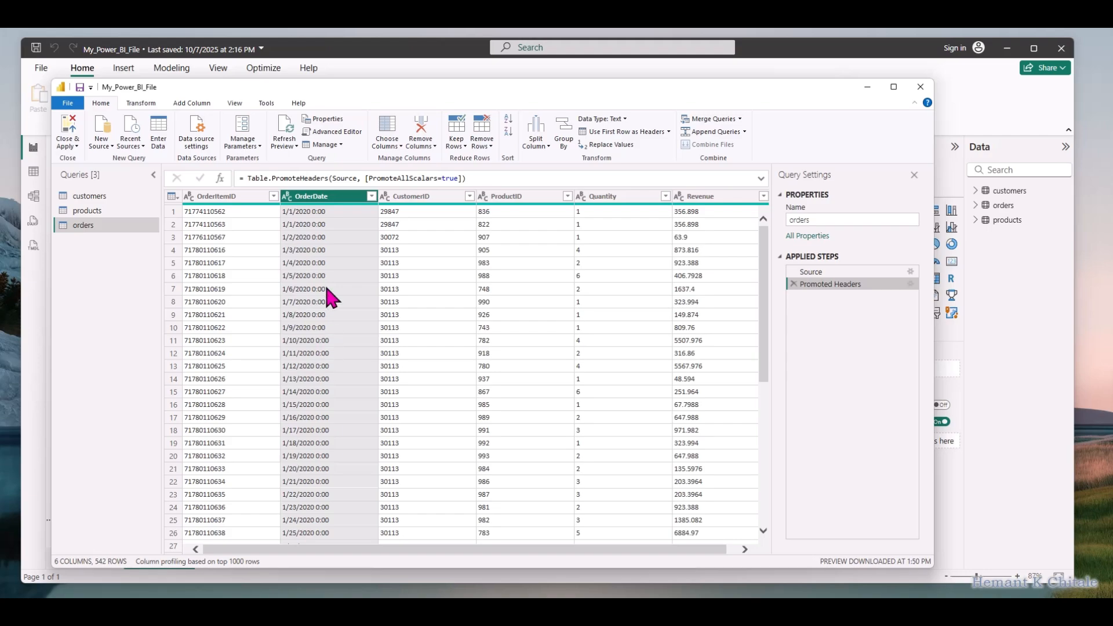
right_click(331, 197)
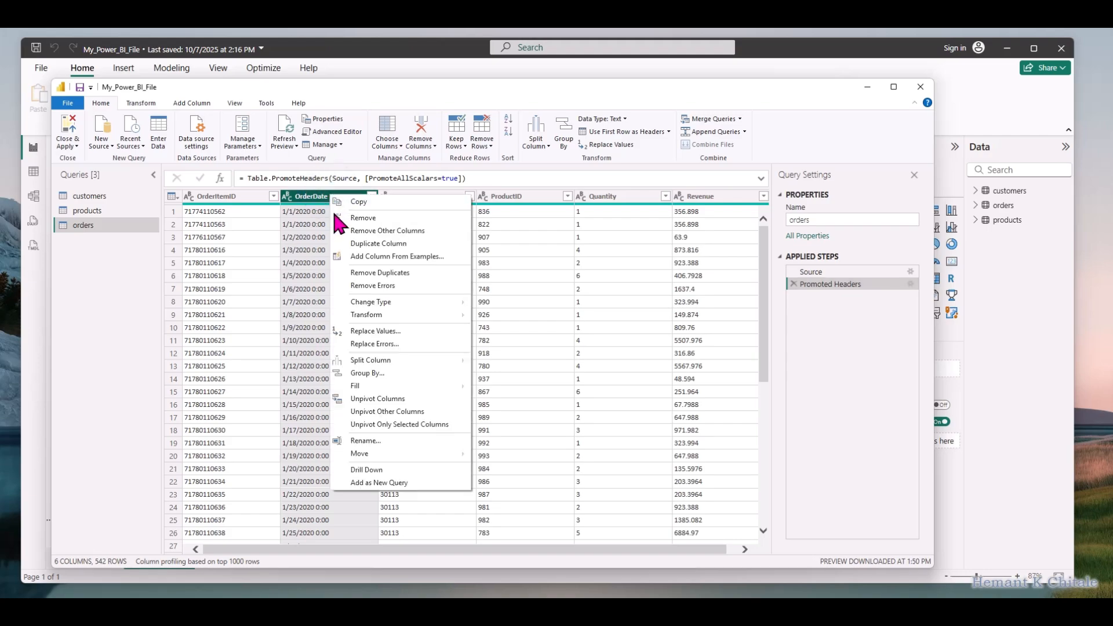
mouse_move(380, 359)
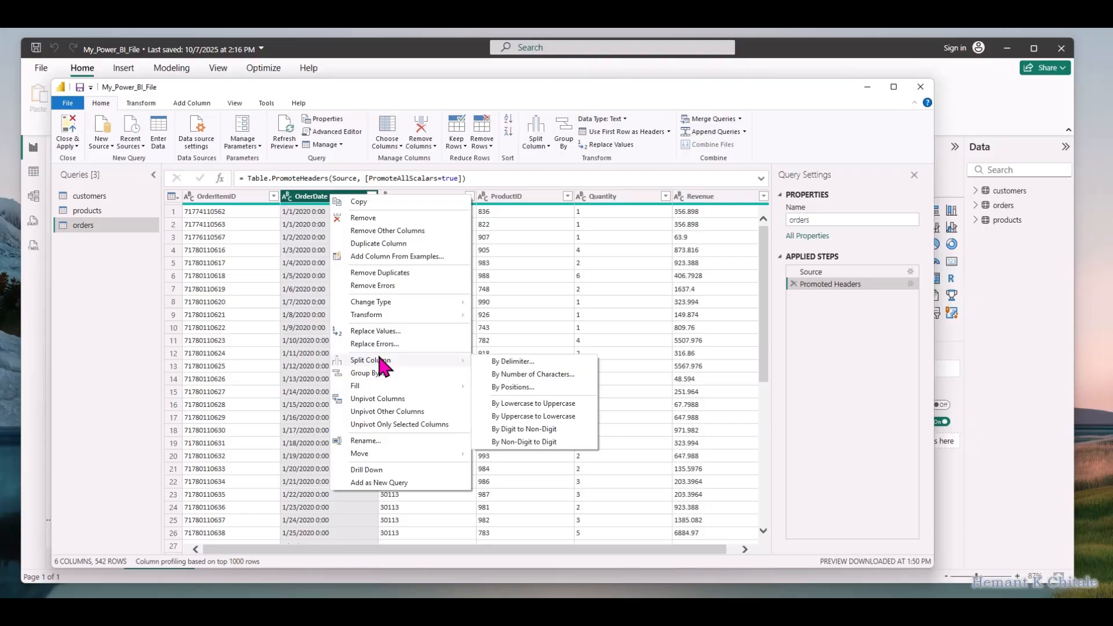
click(307, 210)
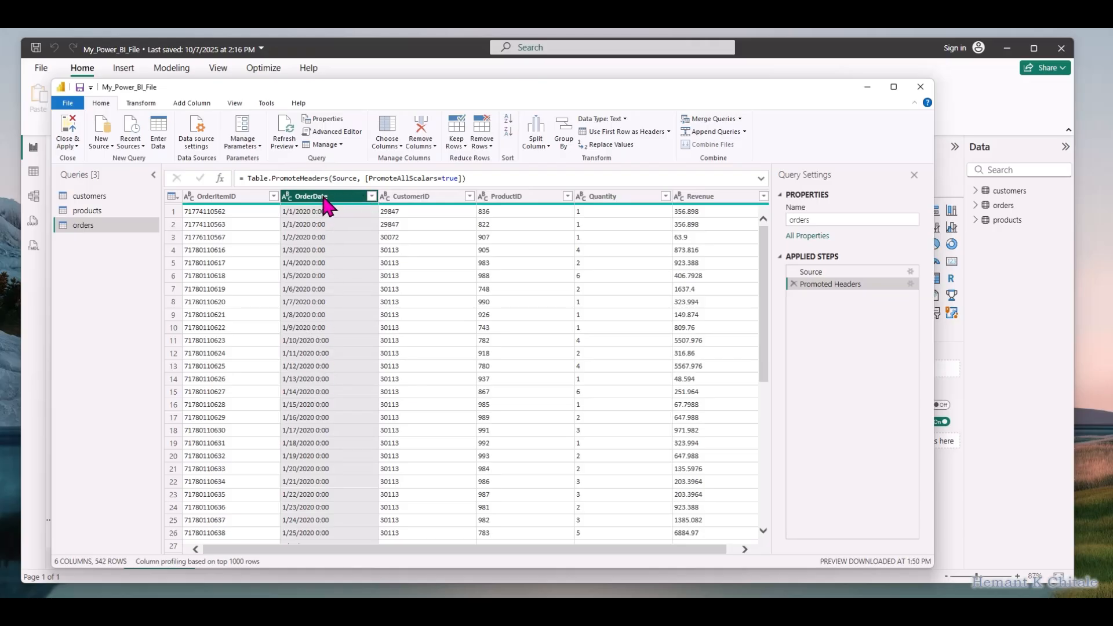
click(371, 197)
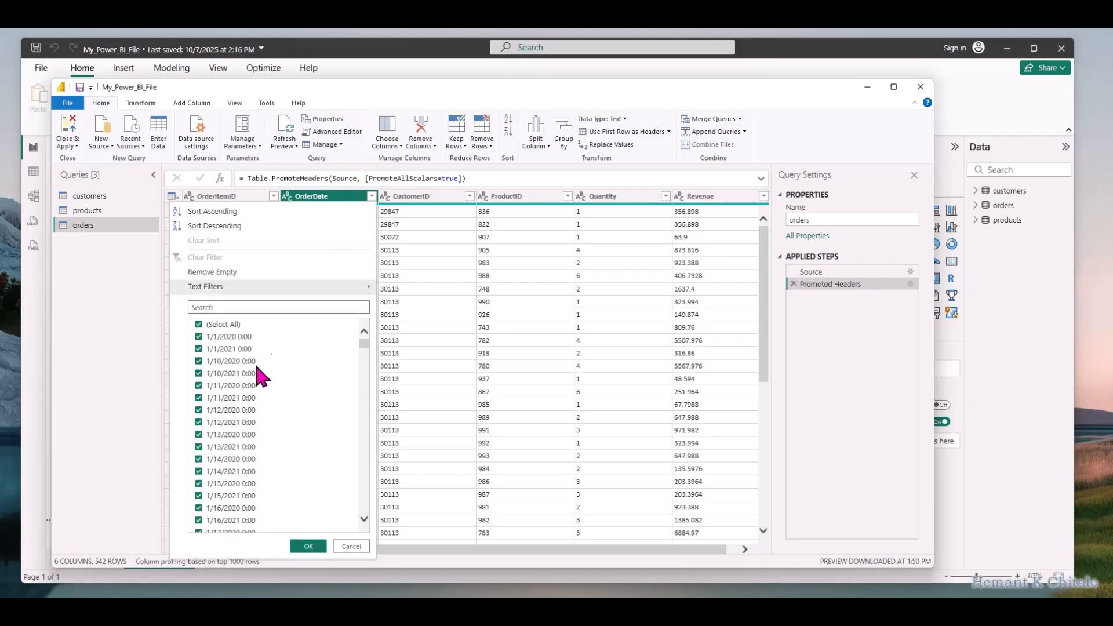
click(348, 542)
Replace the text " 0:00", including its leading space, with an empty value throughout the OrderDate column of the orders query
right_click(334, 200)
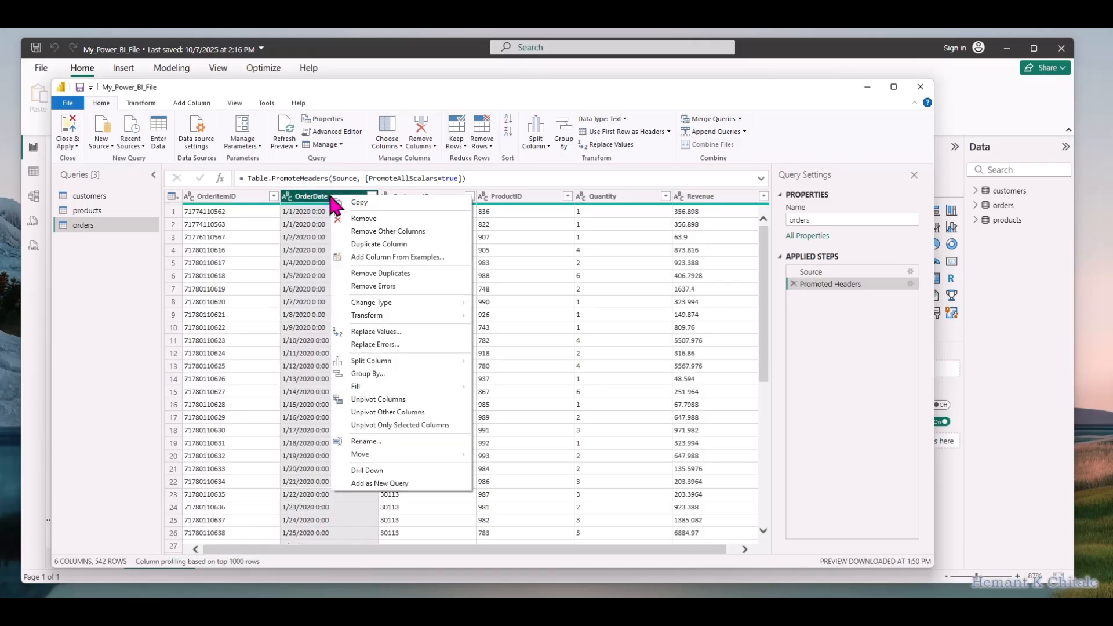
click(368, 330)
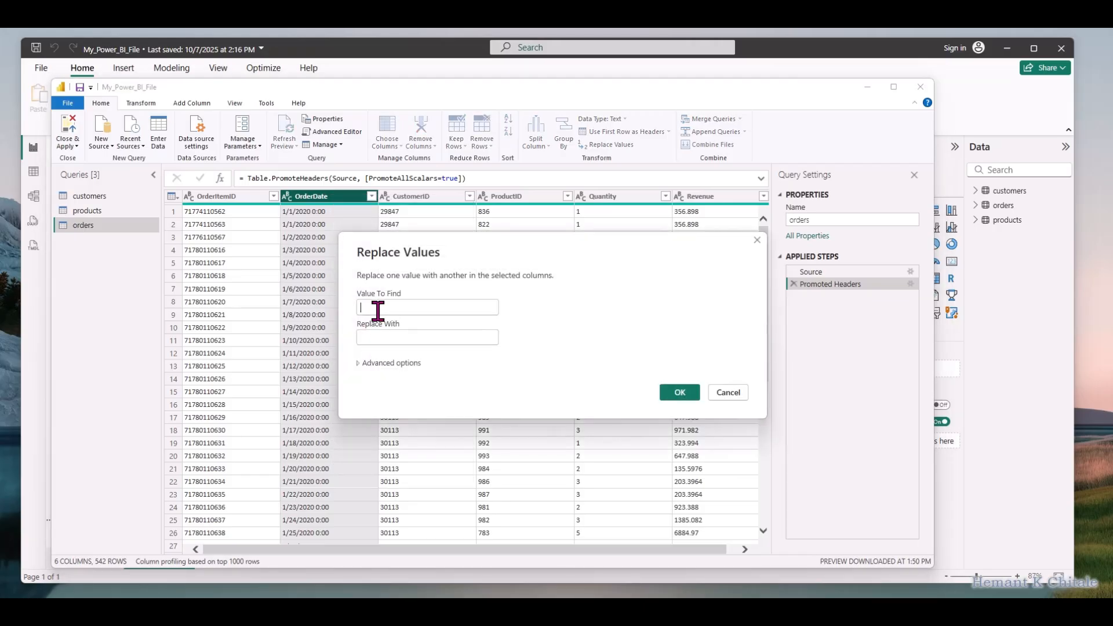
click(378, 311)
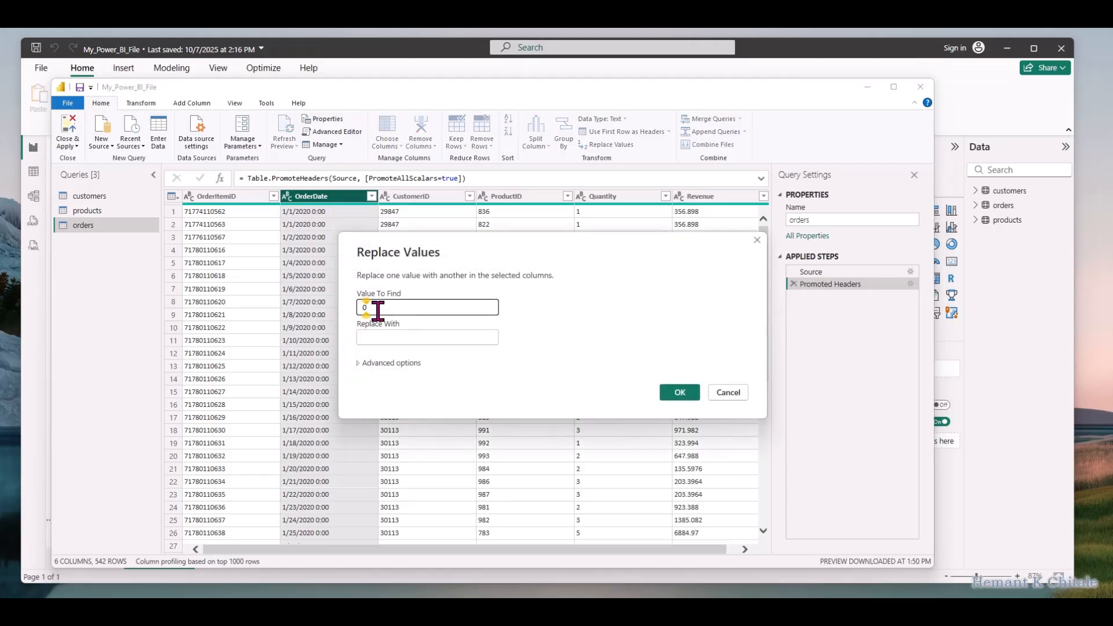
click(388, 339)
click(678, 392)
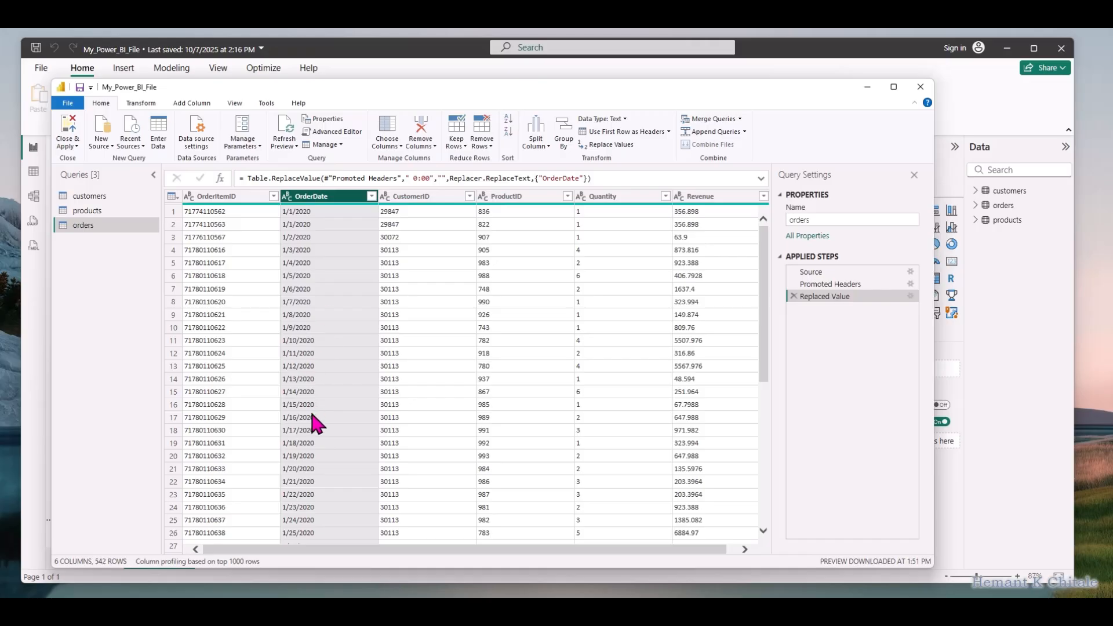
Try to convert the orders query's OrderDate column to the Date type, look through the rows, and delete that type-change step
click(286, 197)
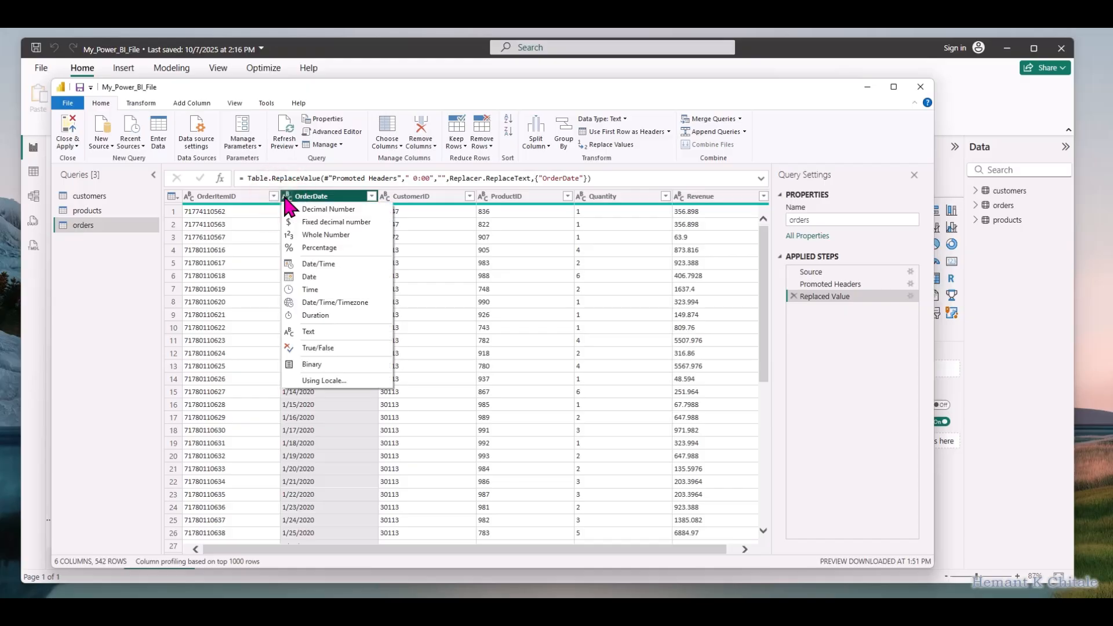
click(309, 277)
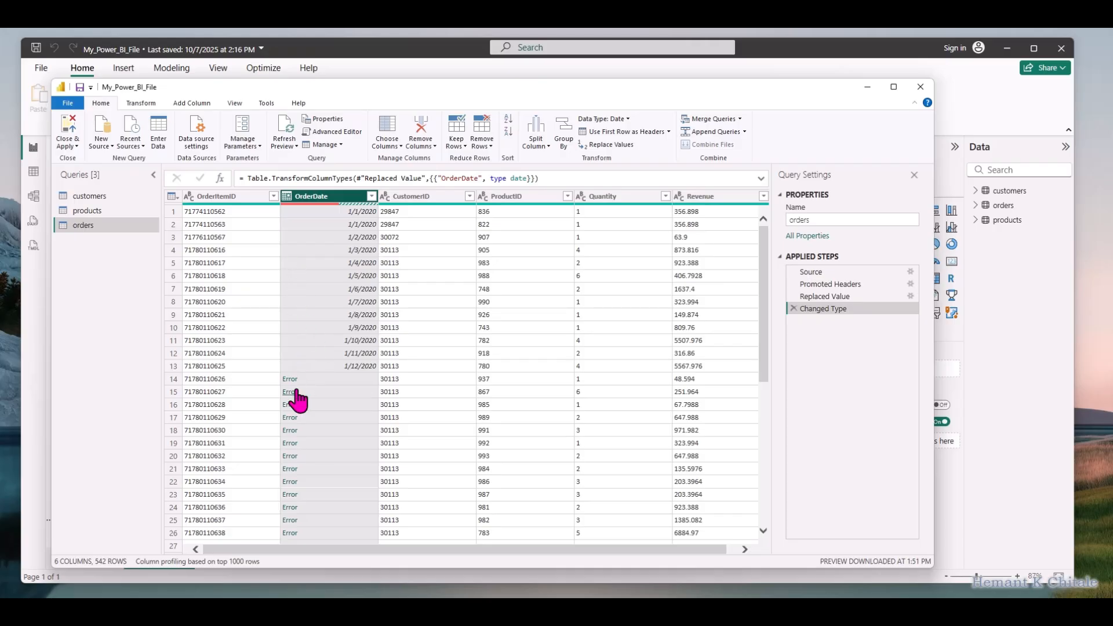
scroll(295, 405, down, 5)
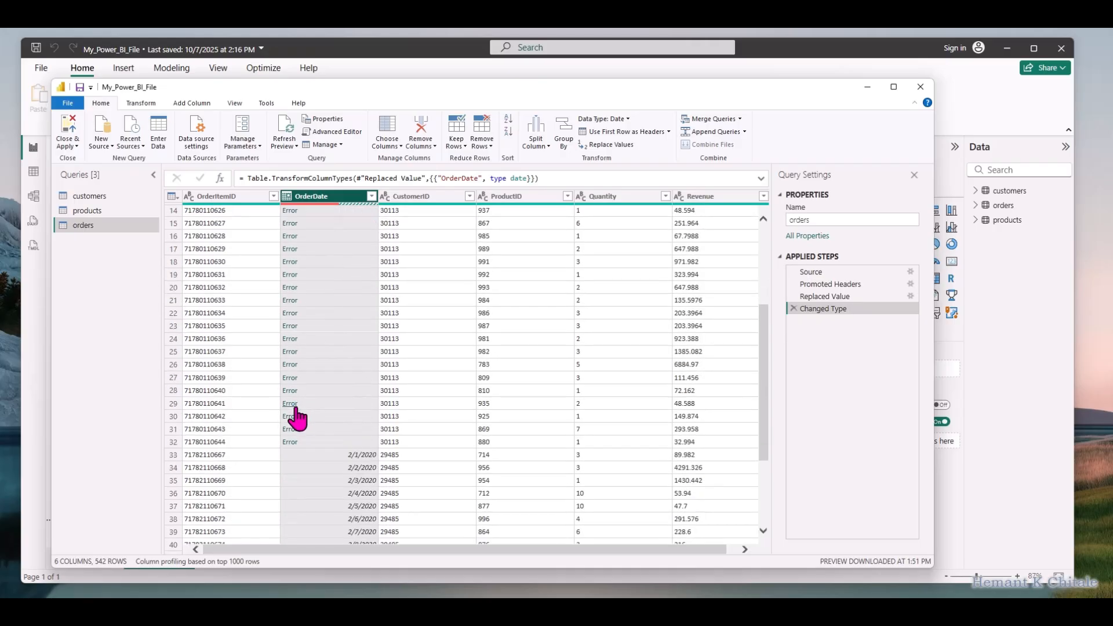
scroll(297, 419, up, 4)
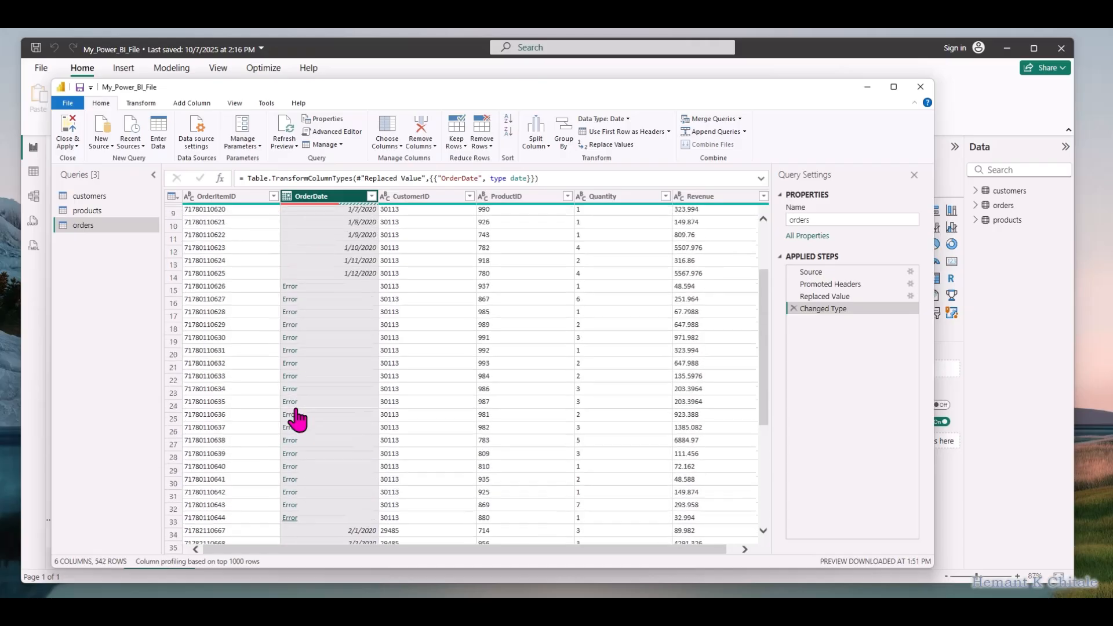
scroll(297, 419, down, 1)
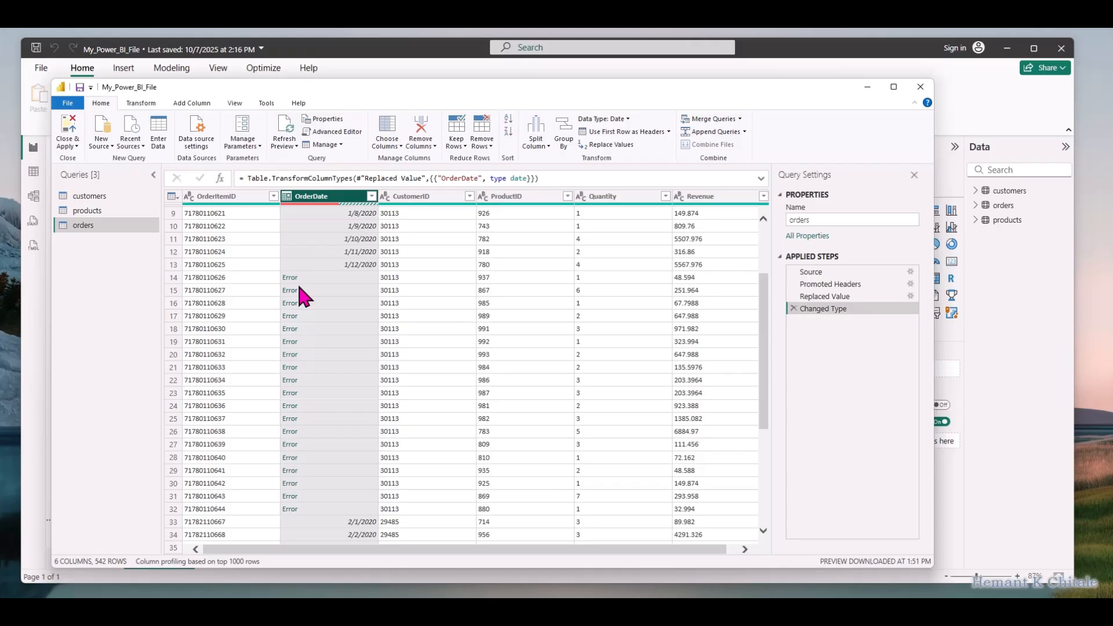
scroll(298, 284, up, 2)
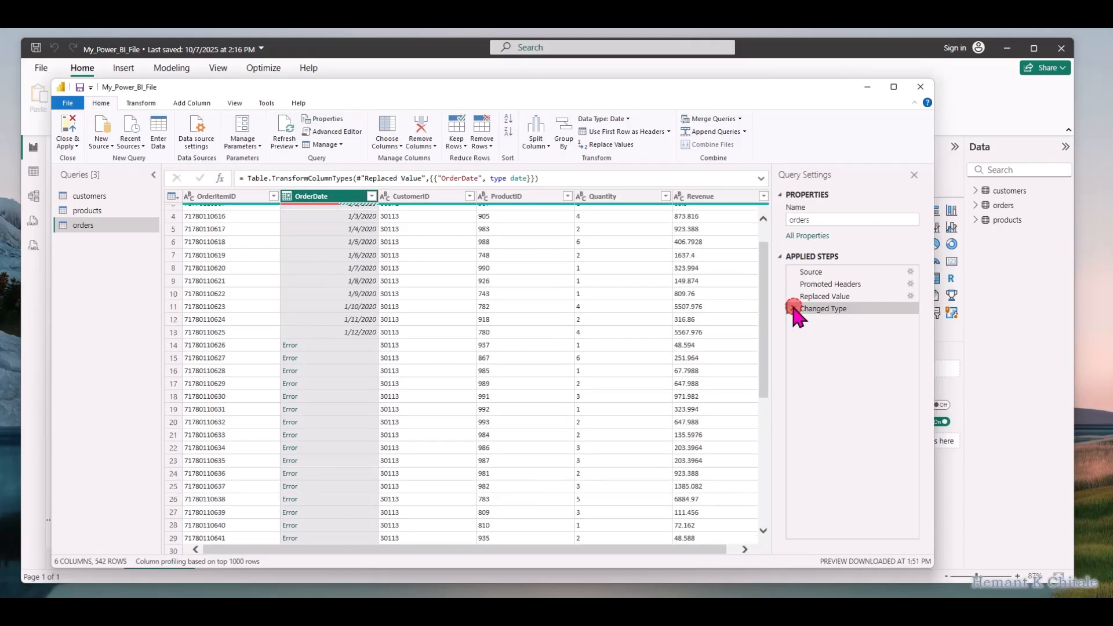
click(793, 307)
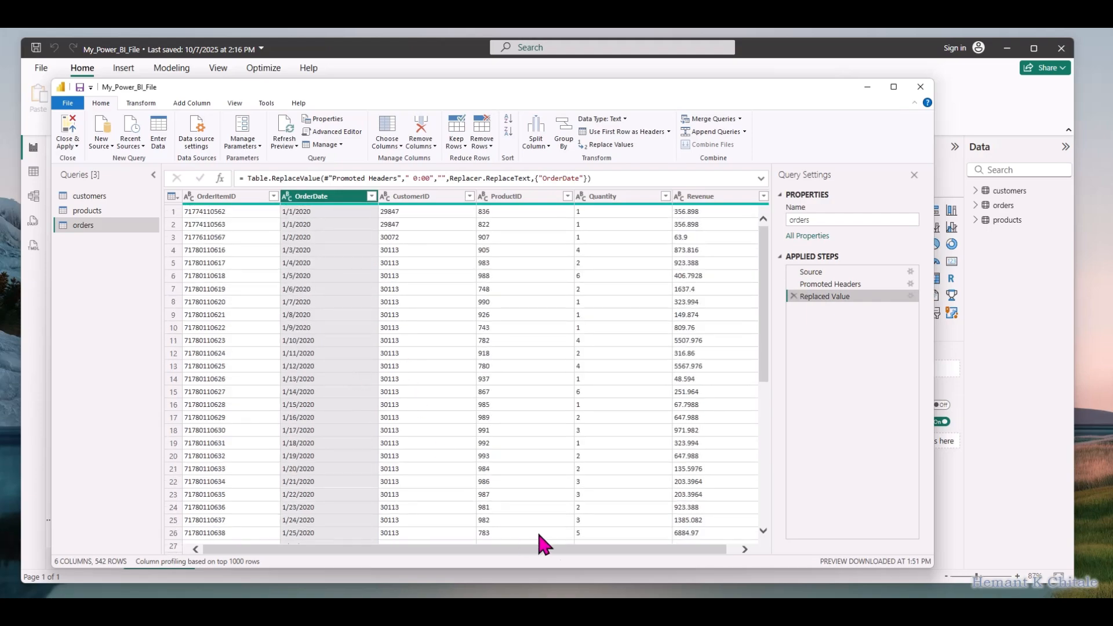
drag(587, 548, 645, 549)
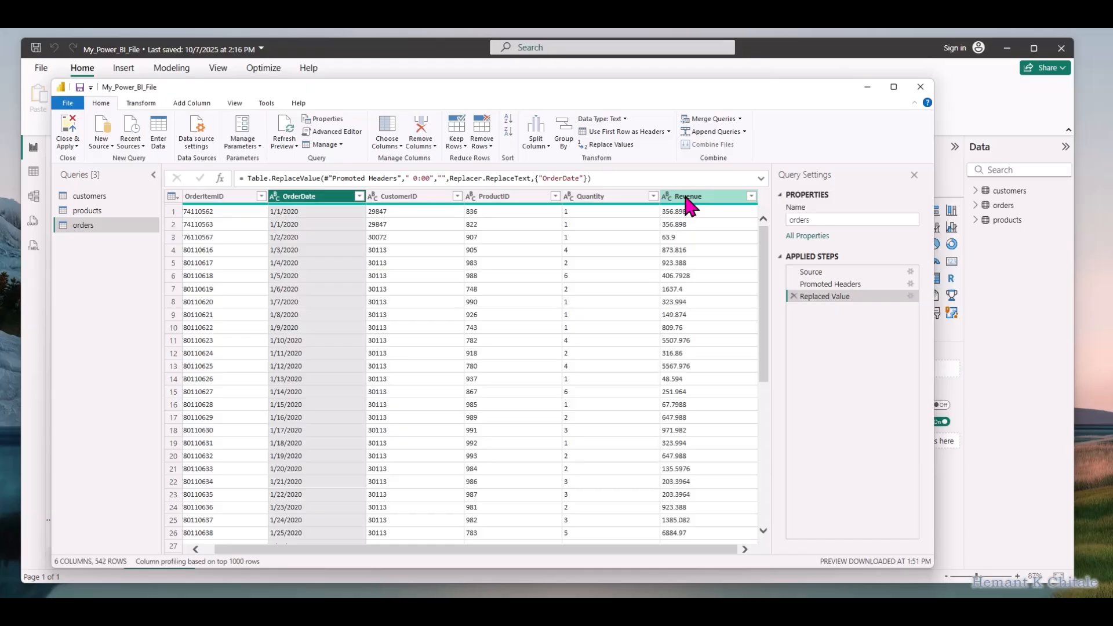
right_click(687, 199)
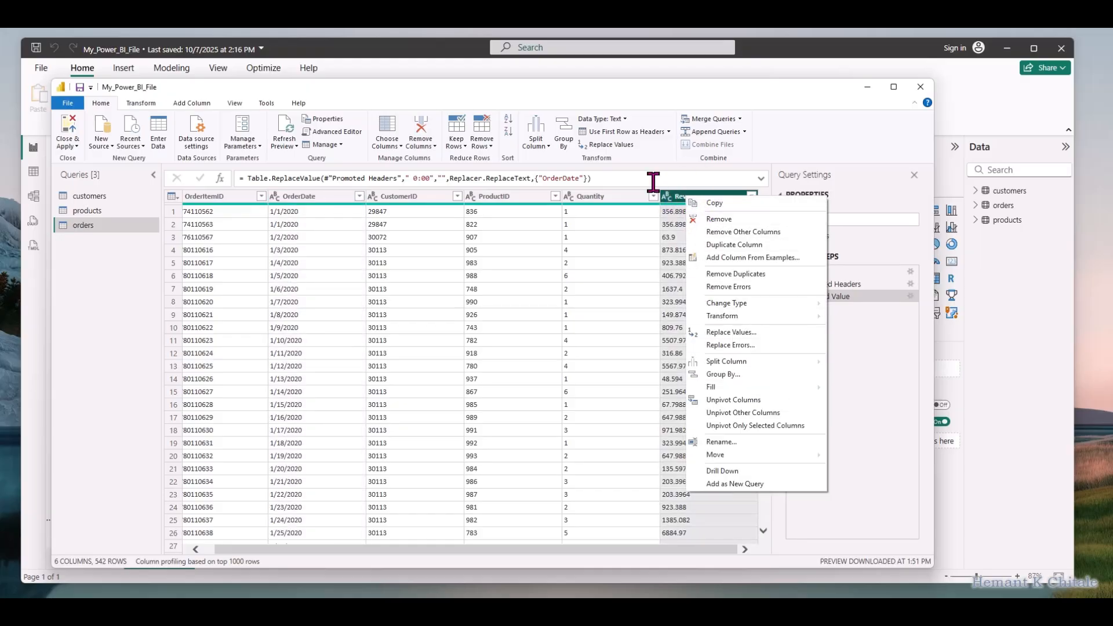
click(678, 203)
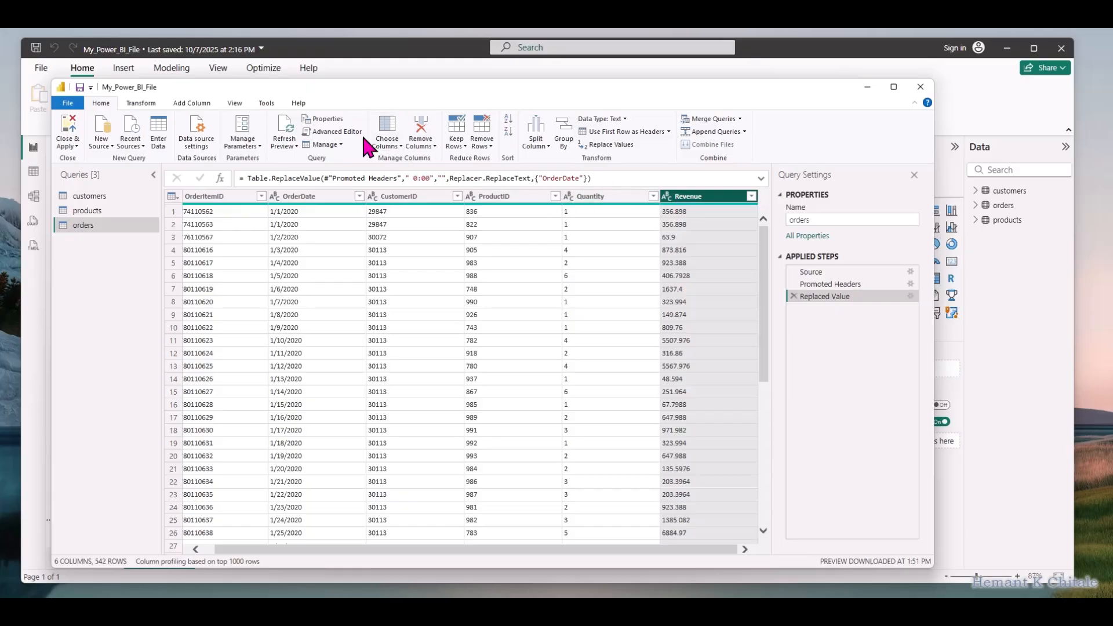
click(667, 197)
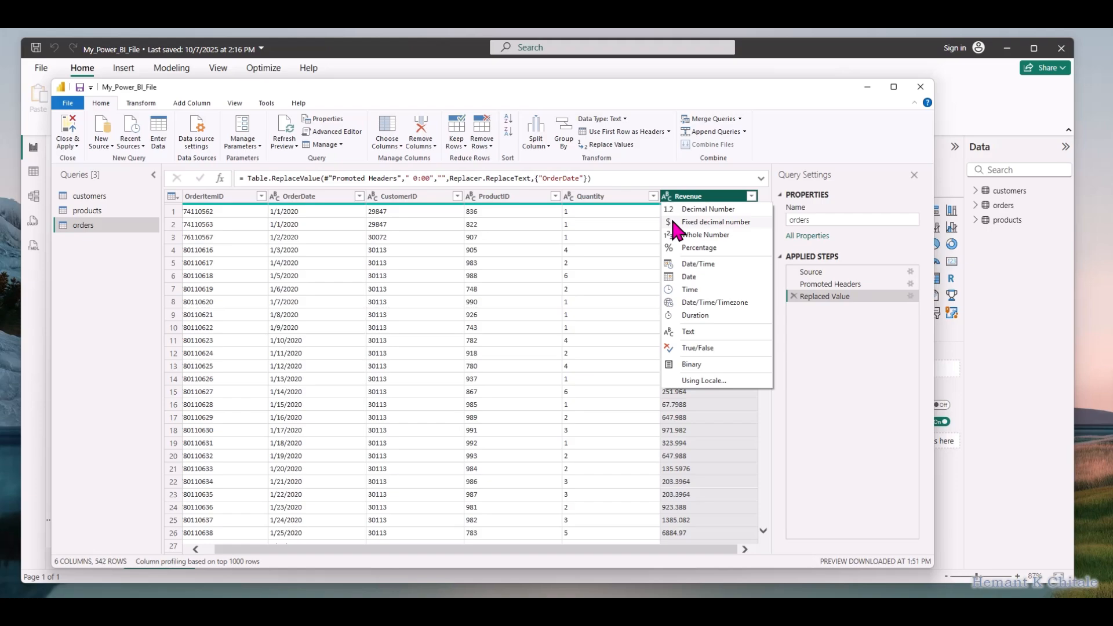
click(798, 130)
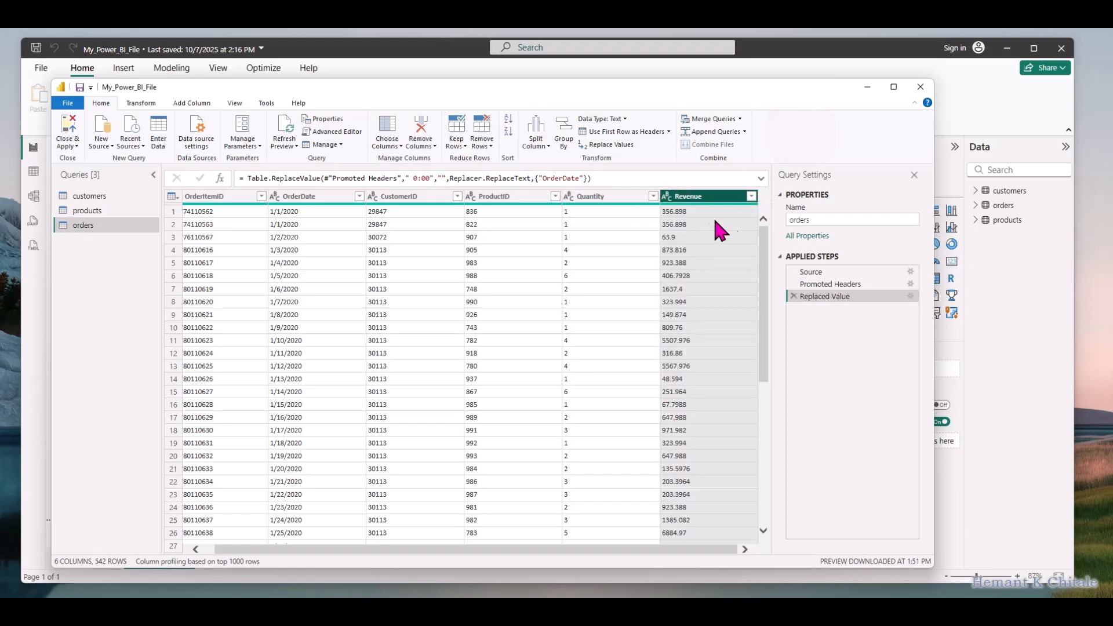
Try the Fixed decimal number type on the orders query's Revenue column, and delete that type-change step
click(667, 195)
click(683, 222)
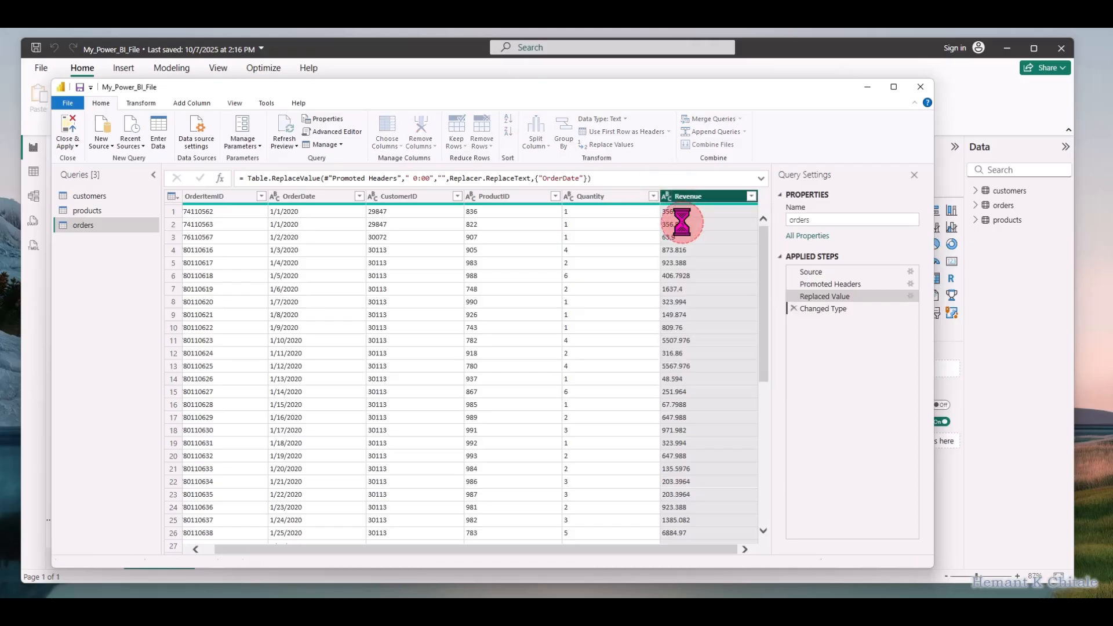
click(720, 544)
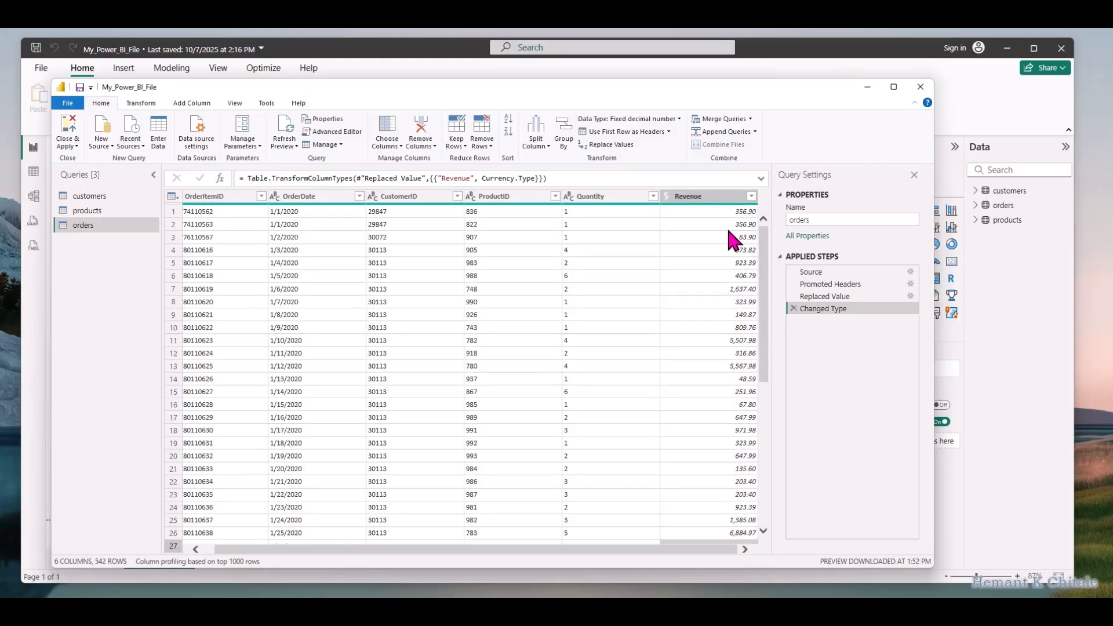
click(627, 197)
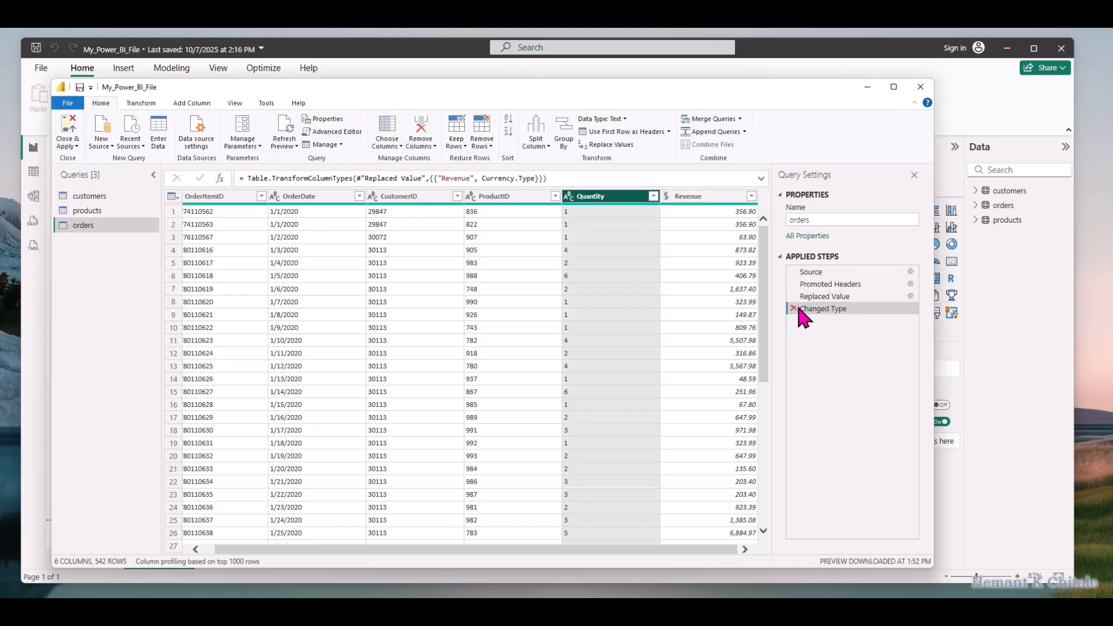
click(706, 196)
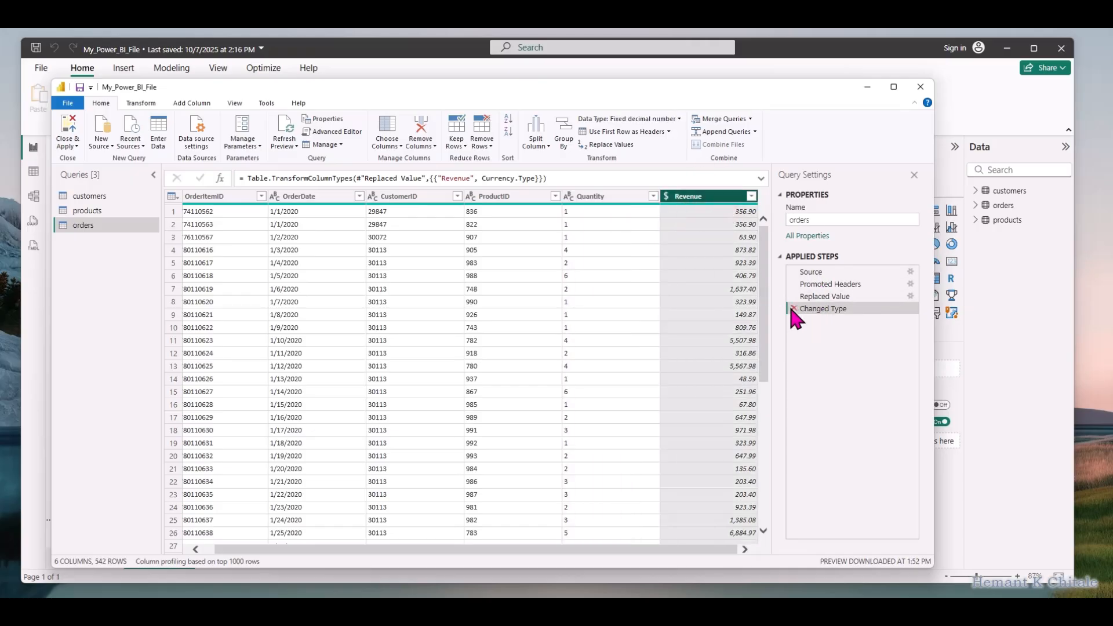
click(793, 308)
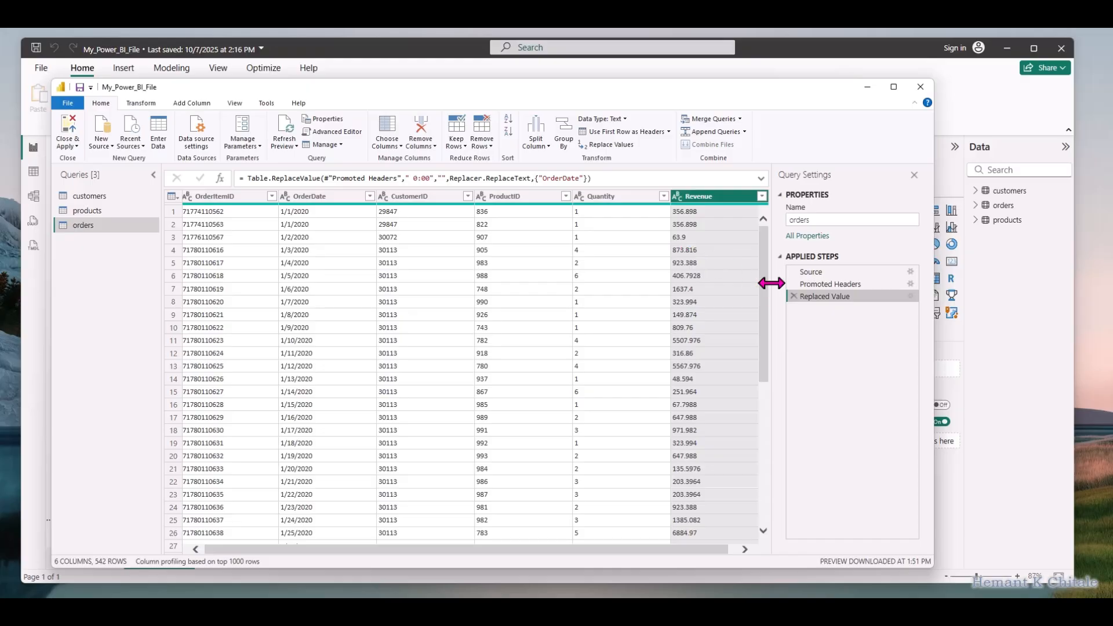
Set the orders query's Revenue column to Fixed decimal number and its Quantity column to Whole Number
click(674, 196)
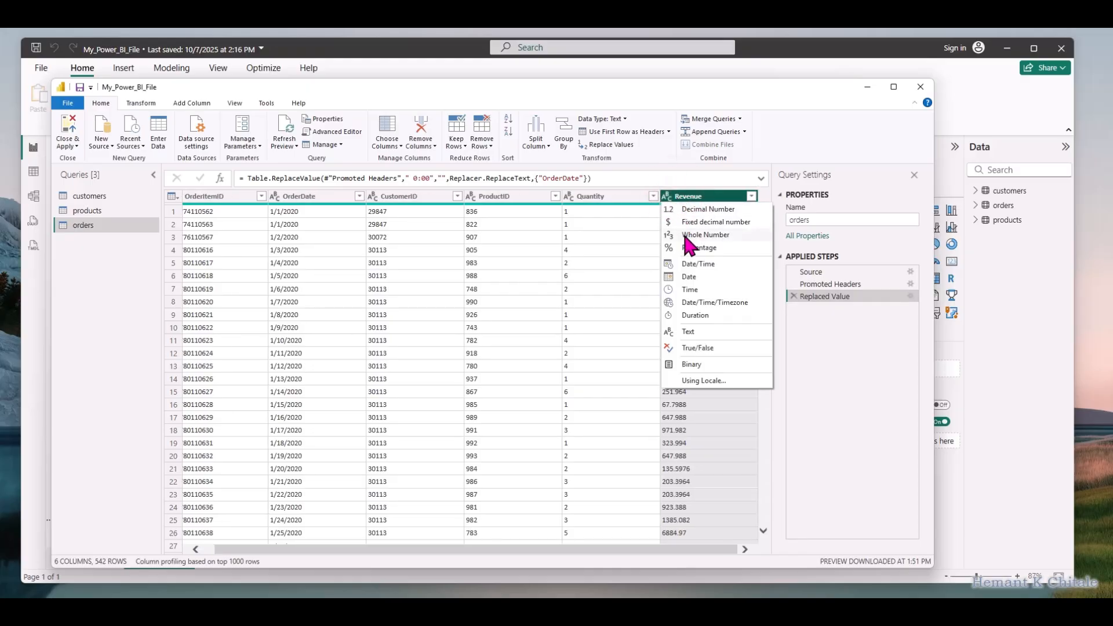
click(692, 224)
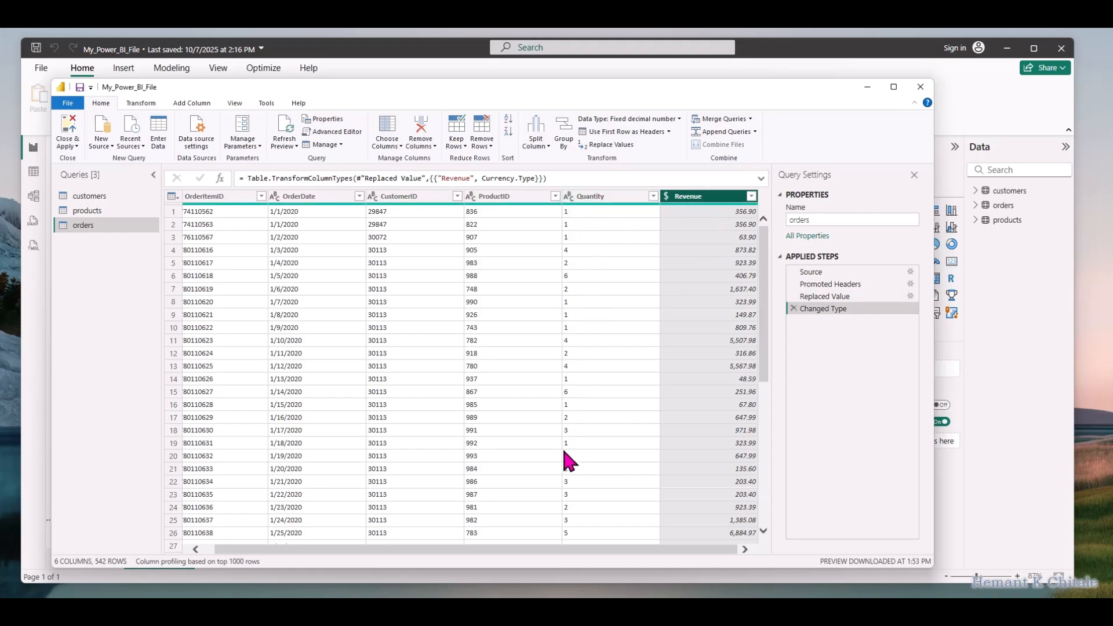
click(568, 197)
click(569, 197)
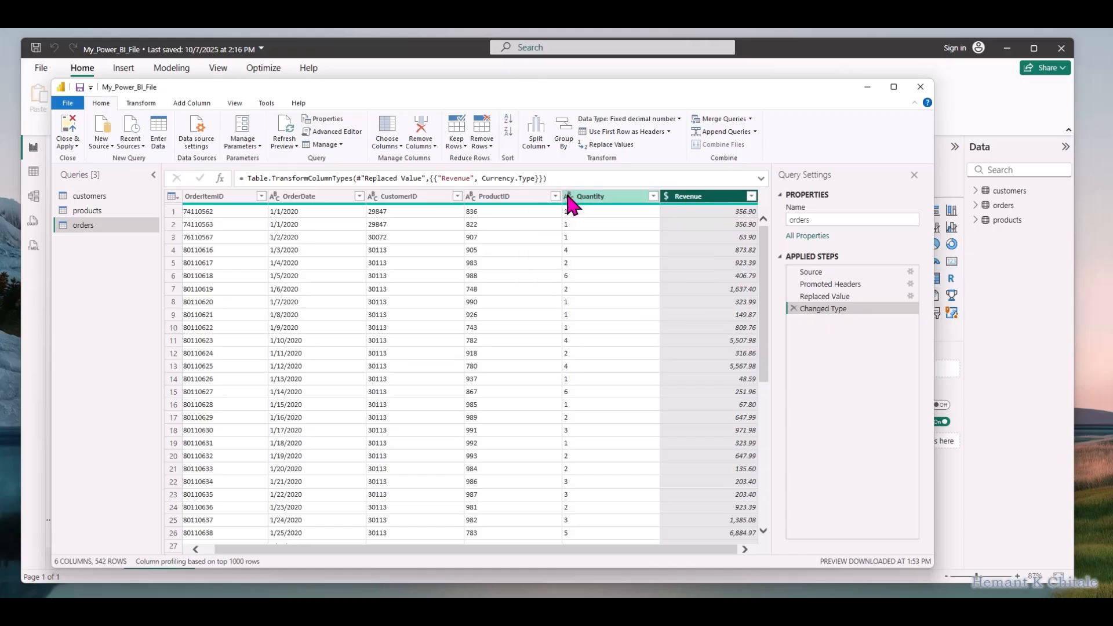
click(568, 196)
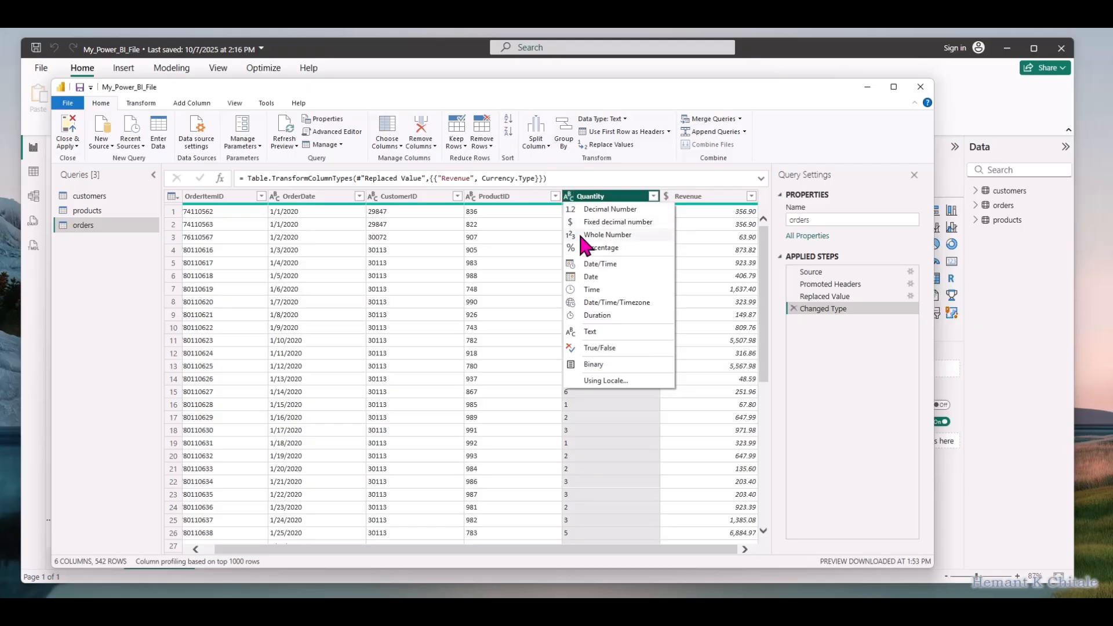
click(580, 234)
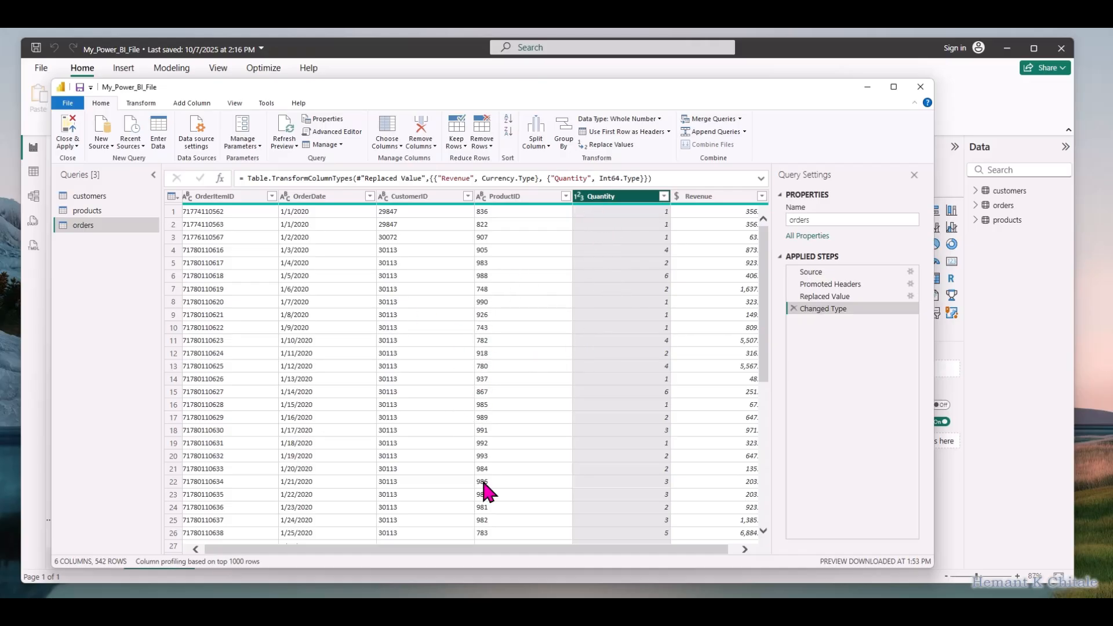
drag(642, 547, 513, 547)
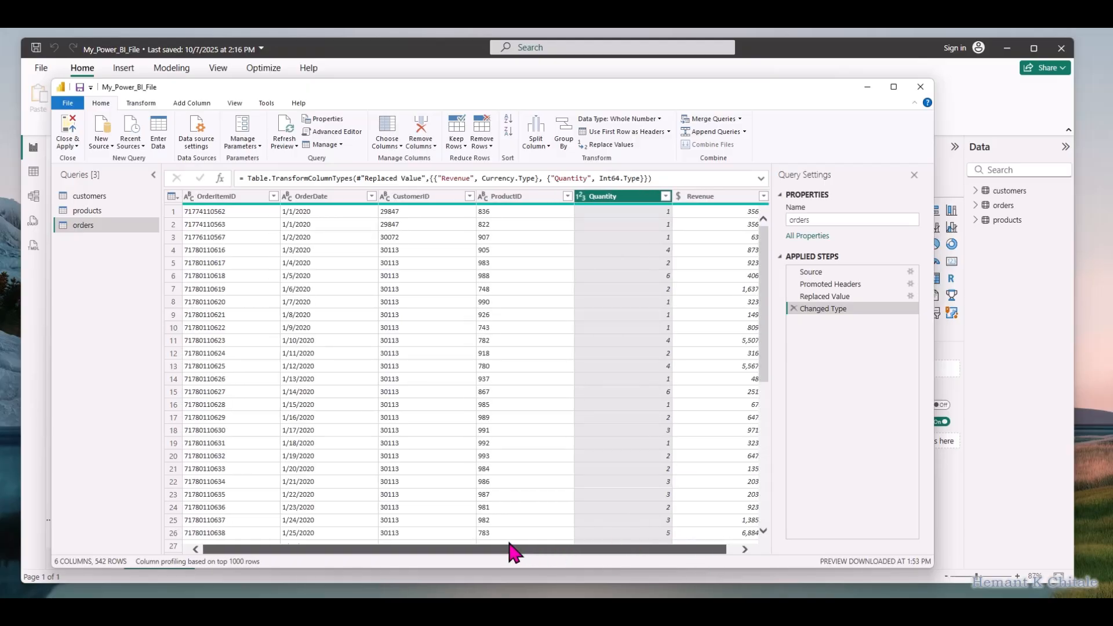
Try keeping every column of the customers query except PostalCode with Choose Columns, and delete that column-removal step
click(99, 209)
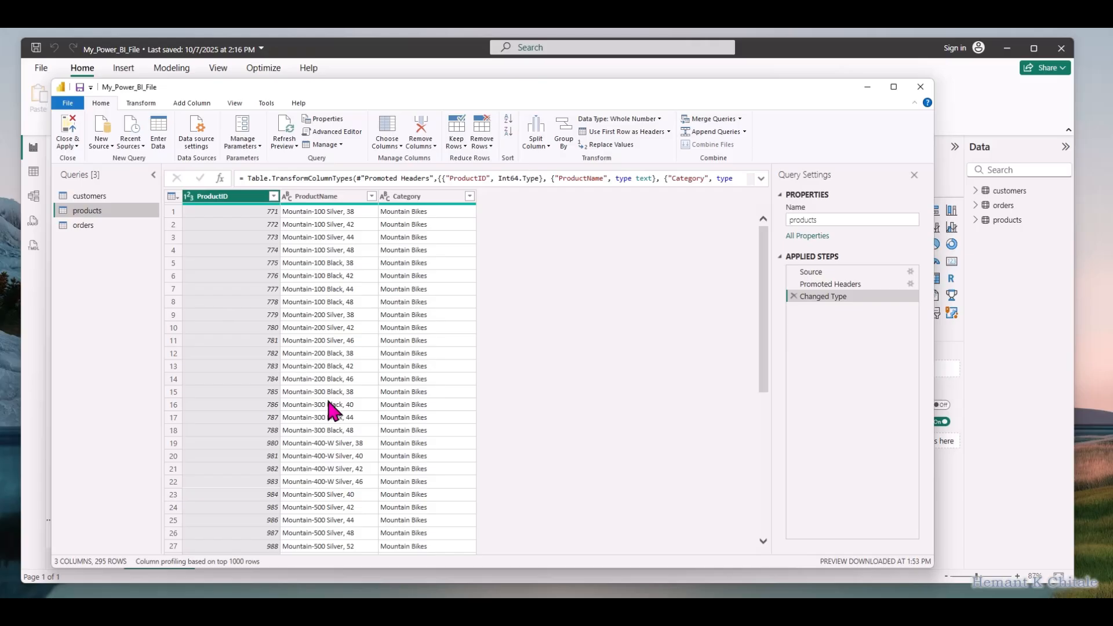
click(92, 196)
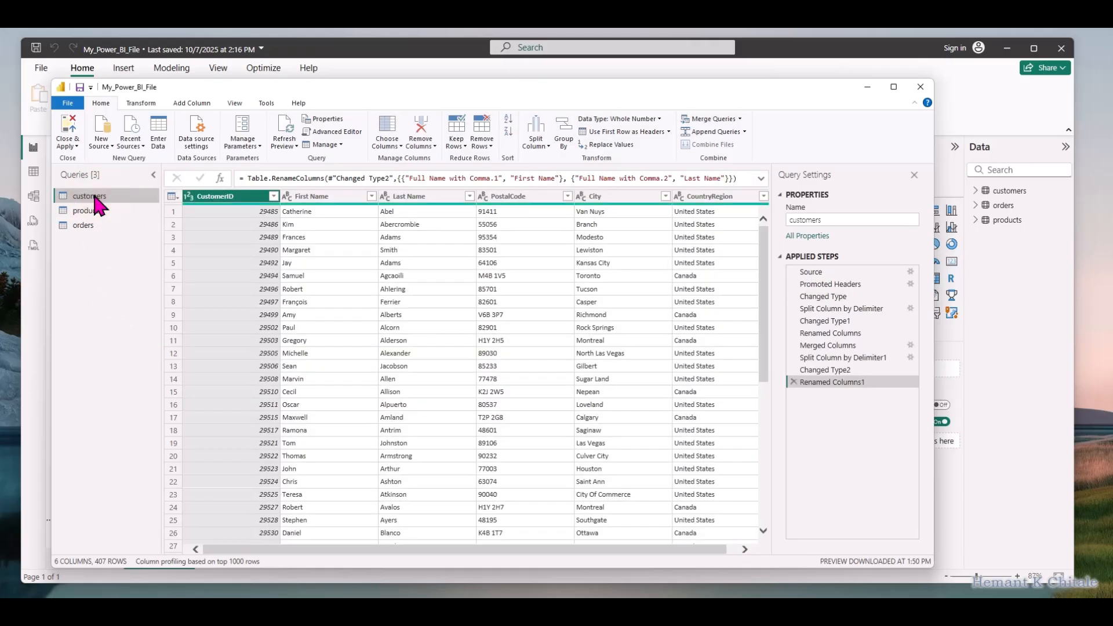
drag(634, 549, 692, 555)
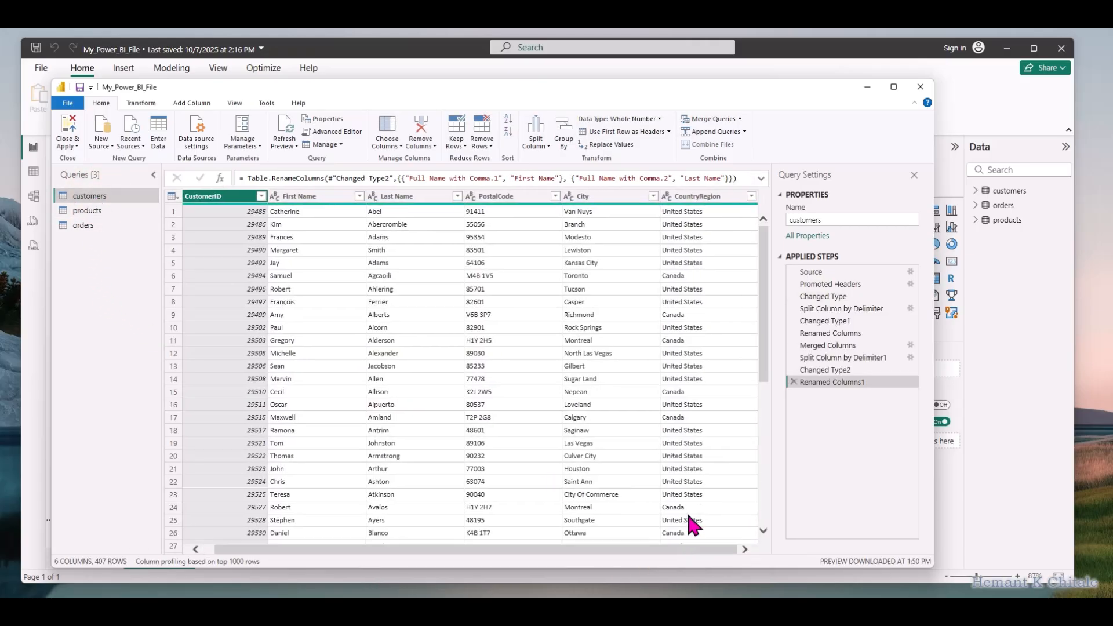
right_click(514, 195)
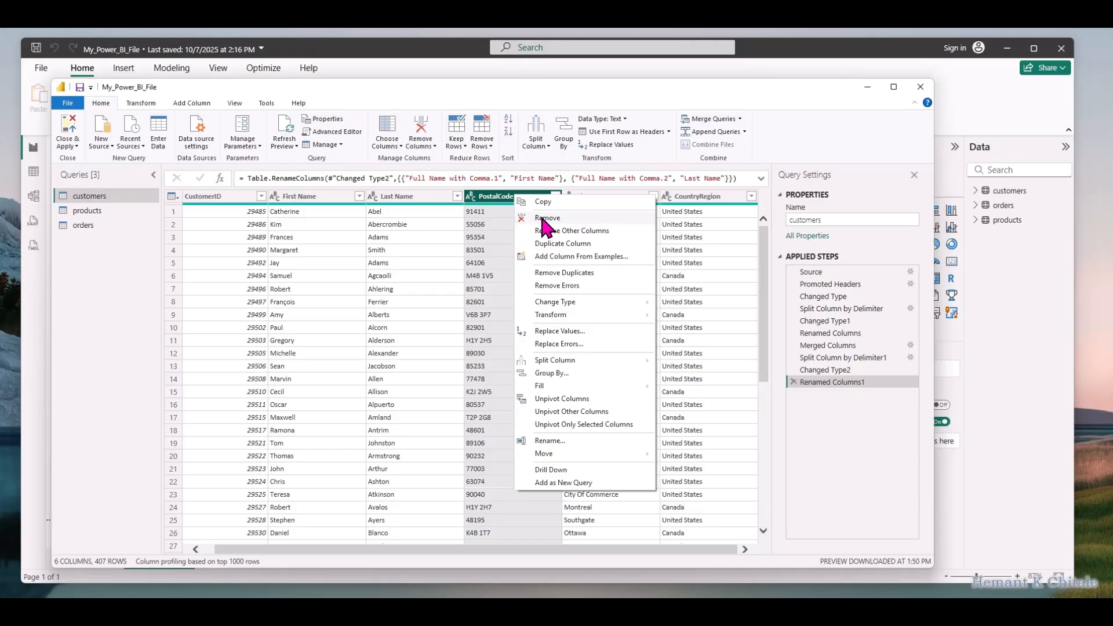
click(392, 144)
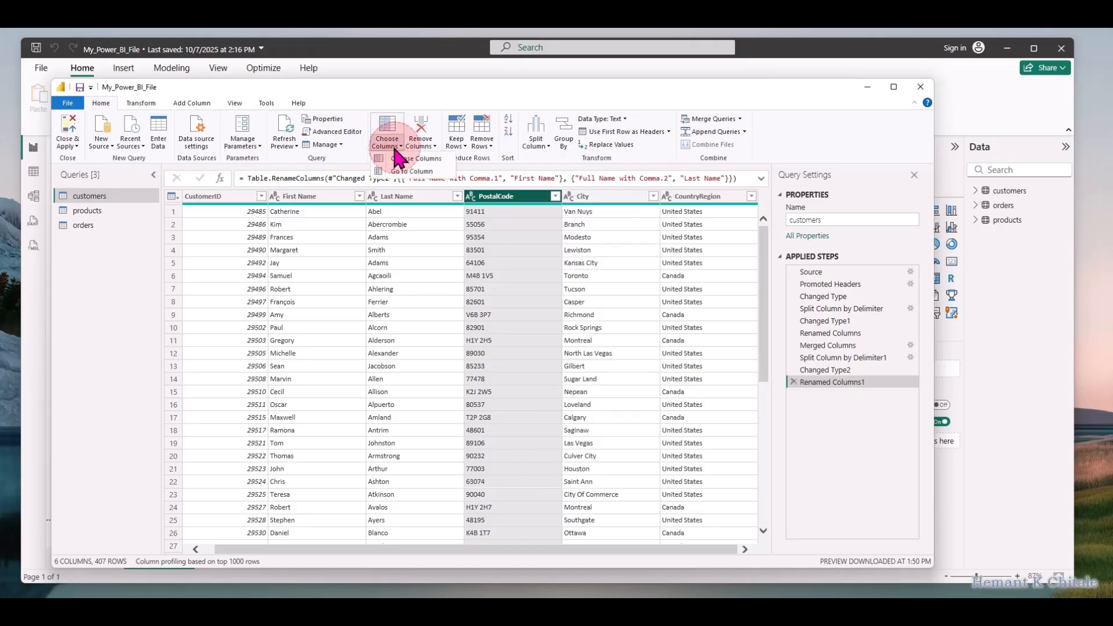
click(402, 158)
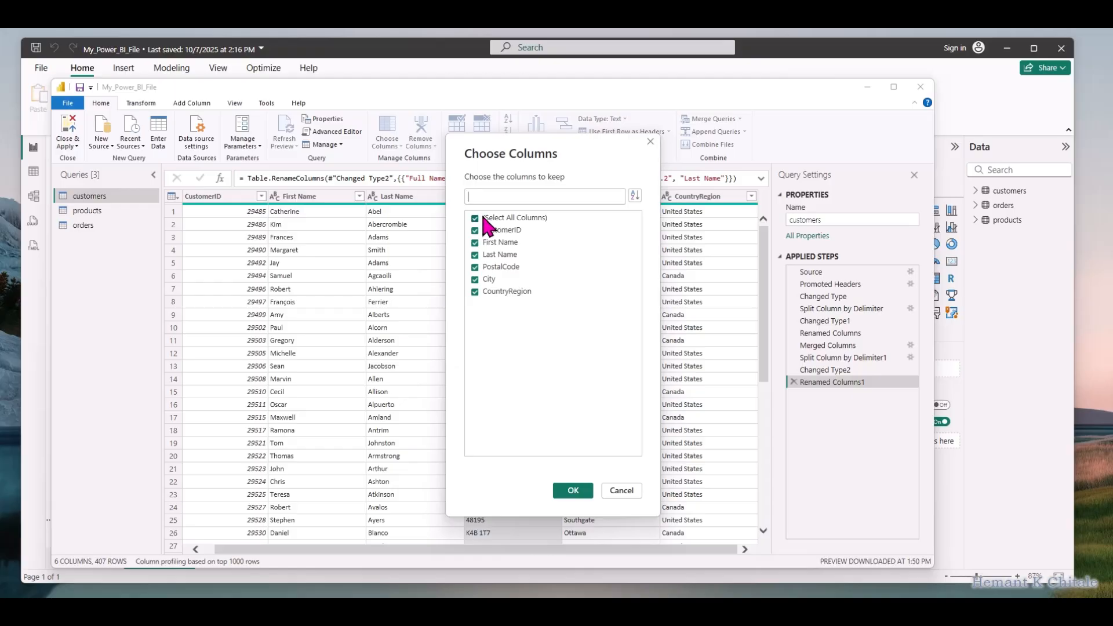
click(475, 267)
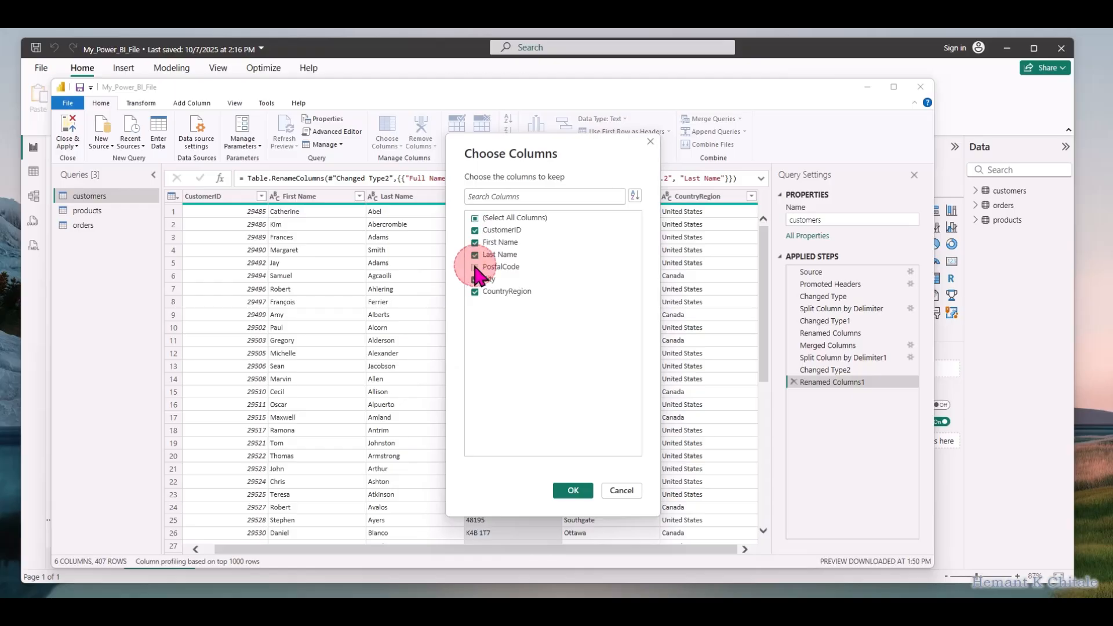
click(571, 491)
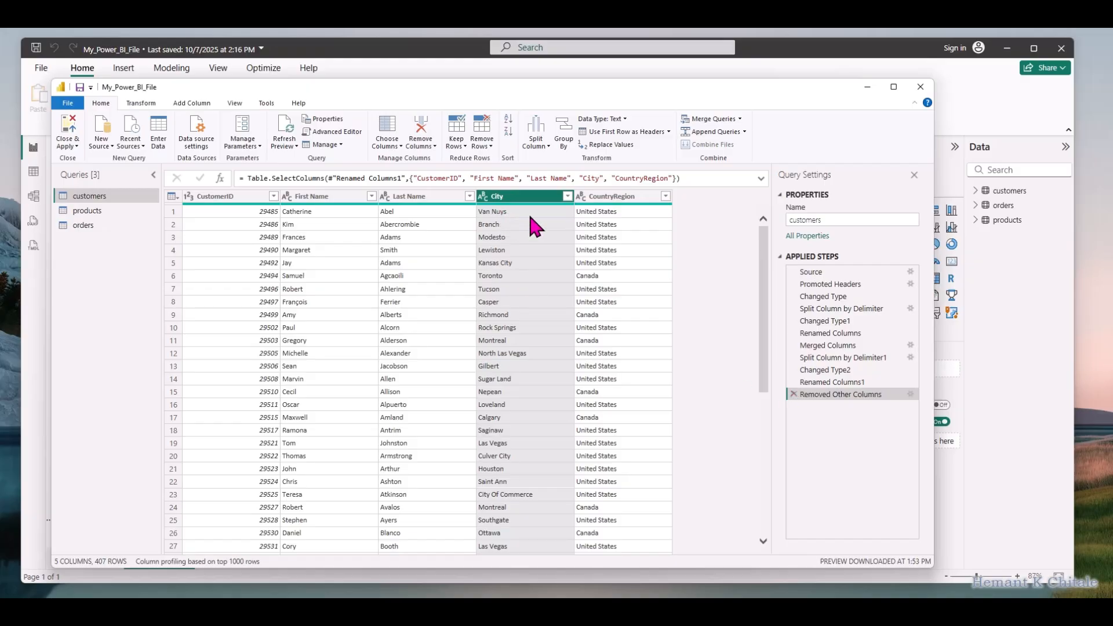
click(793, 394)
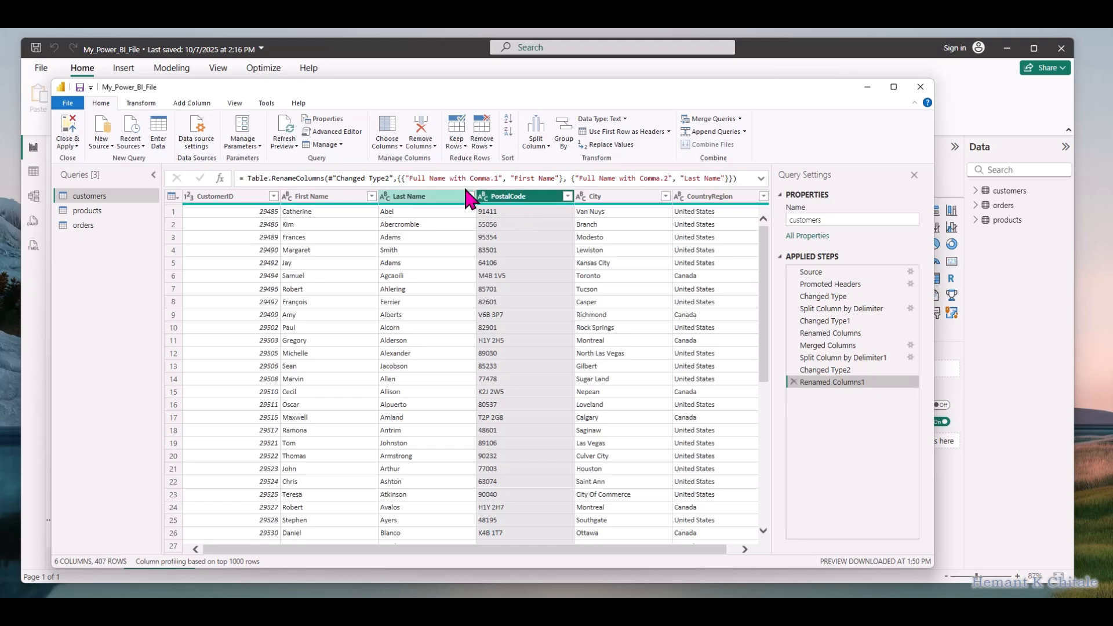
click(387, 145)
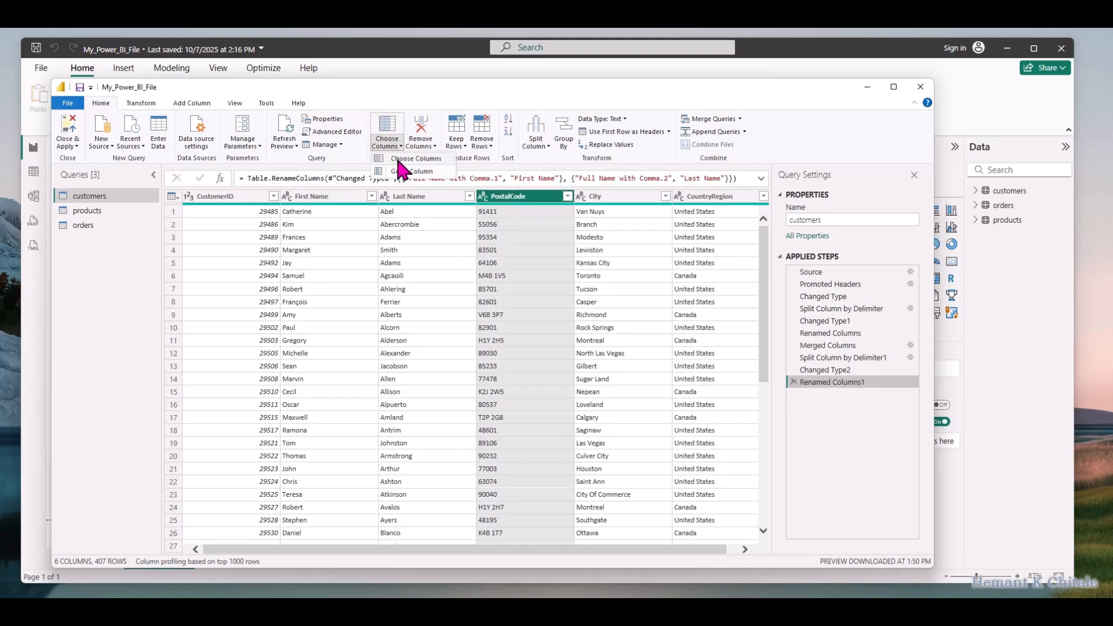
click(406, 158)
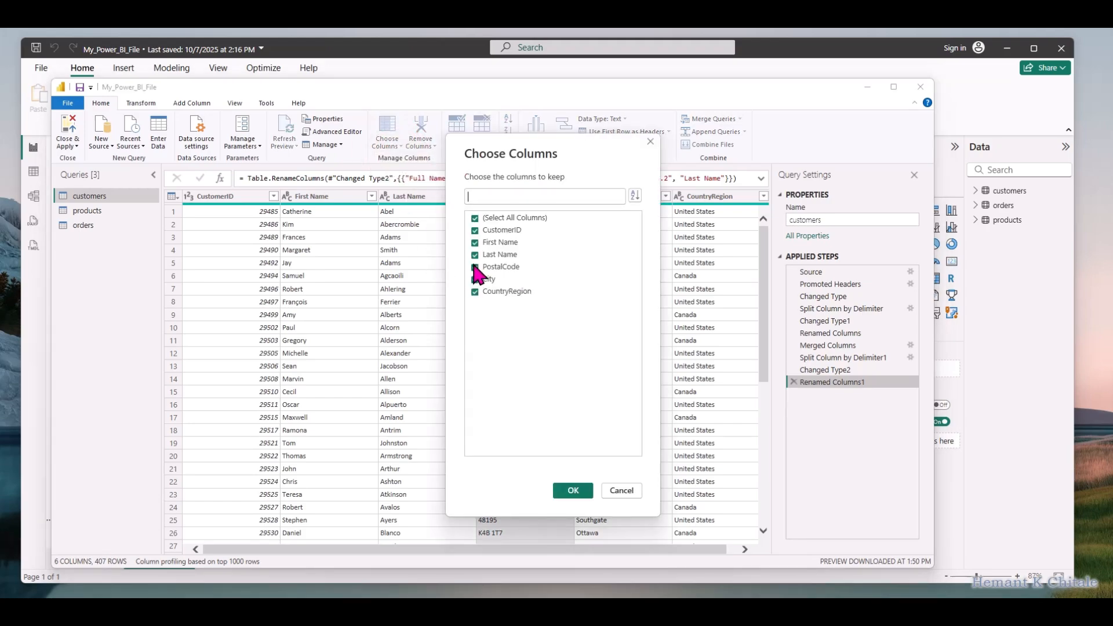
click(479, 267)
click(621, 490)
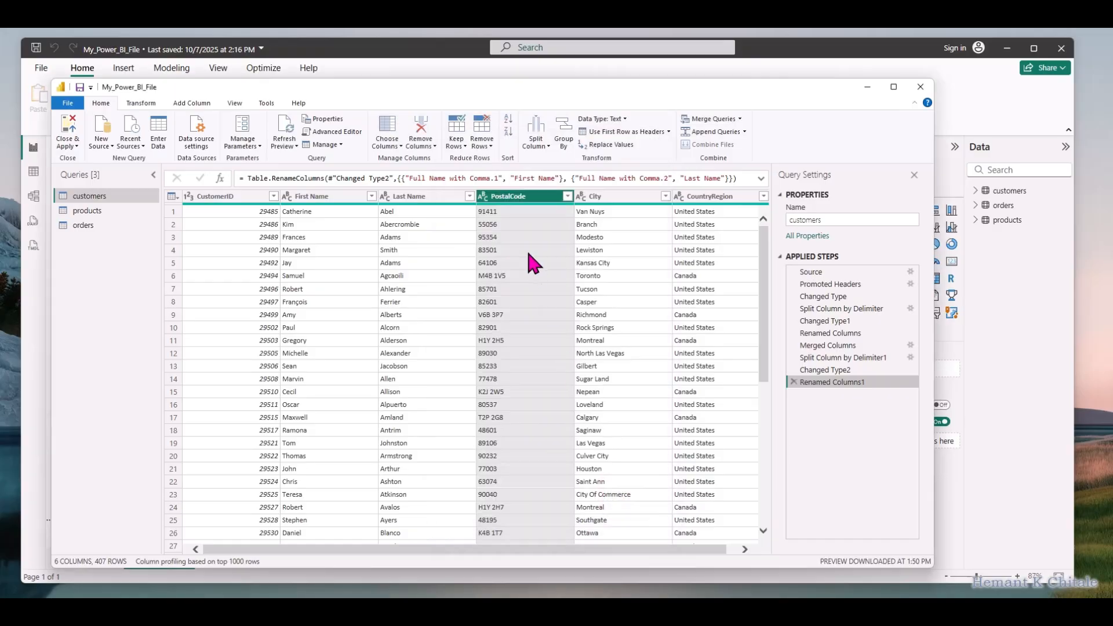
Remove the PostalCode column from the customers query
click(527, 197)
right_click(531, 198)
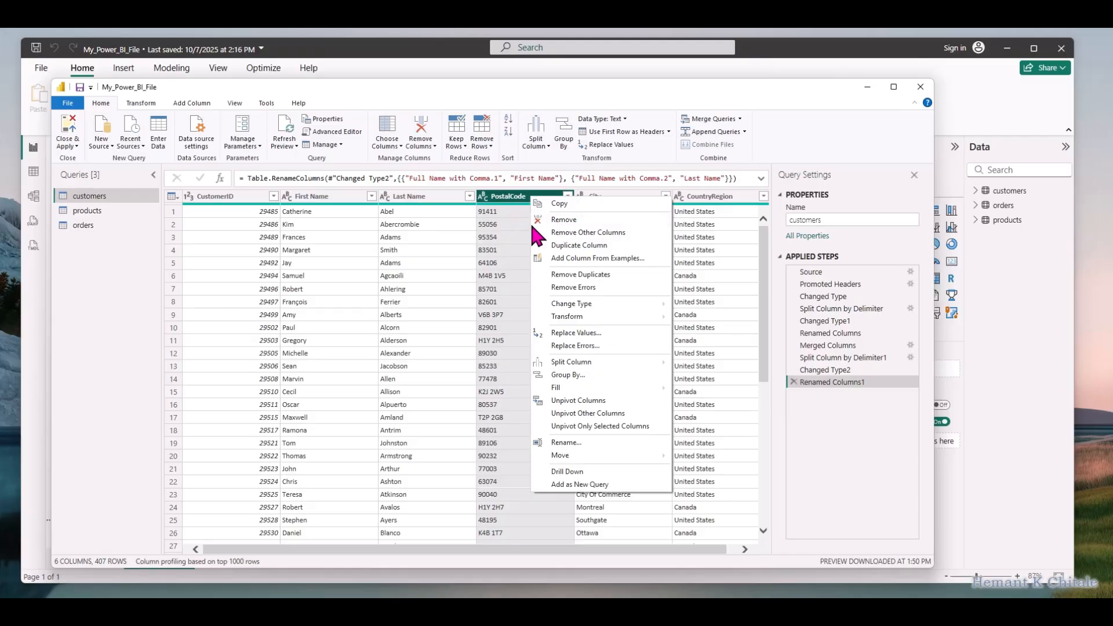
click(550, 223)
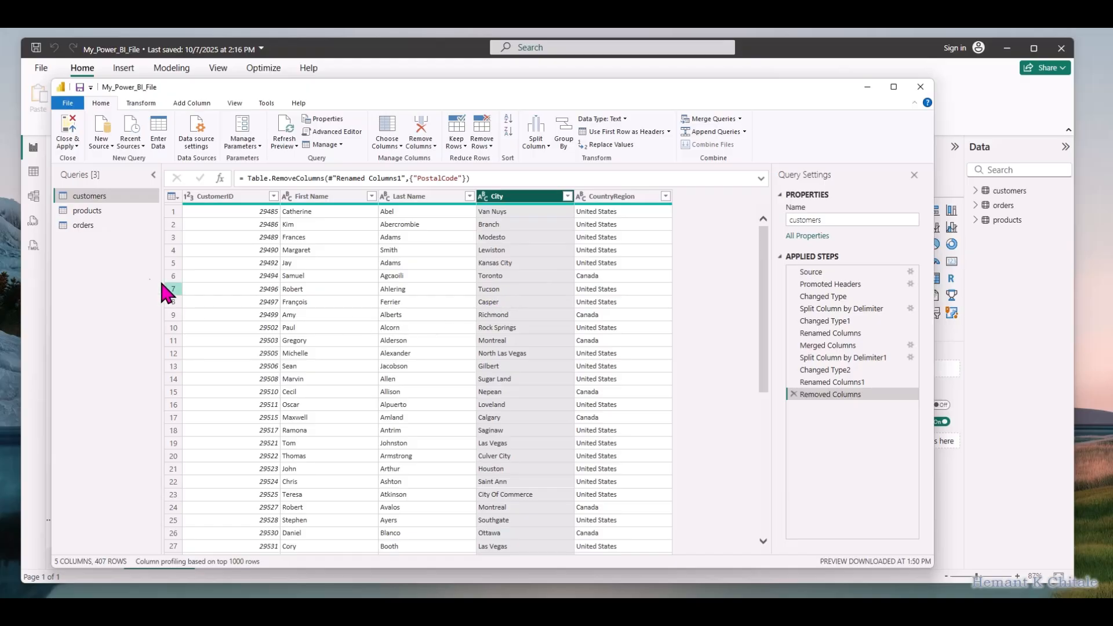
Multiply the orders query's Revenue column by 1000
click(92, 226)
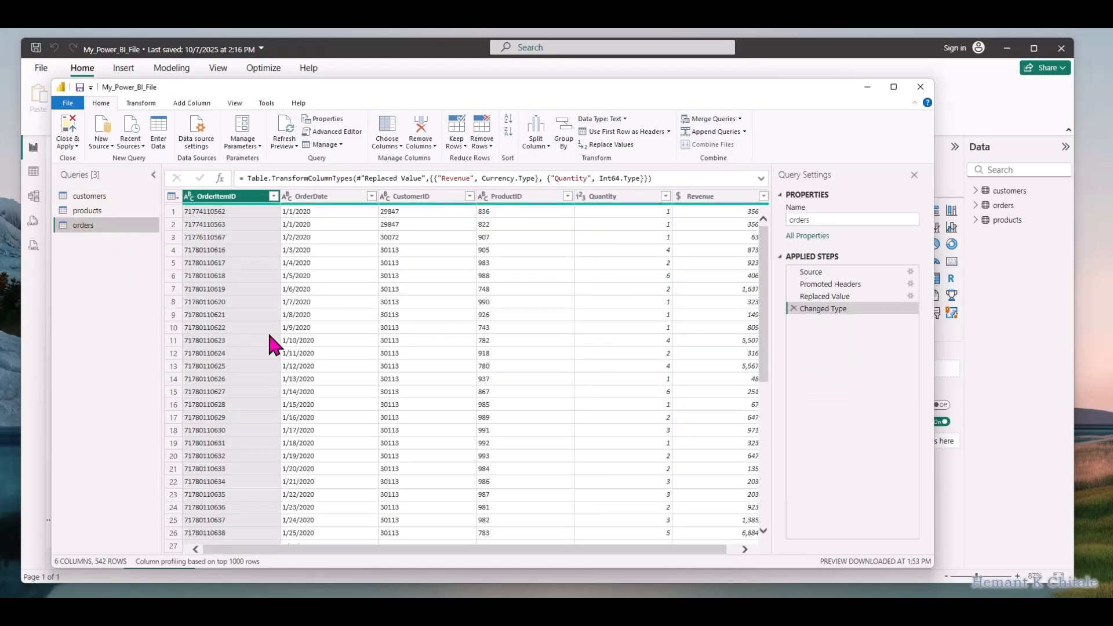
drag(639, 547, 676, 550)
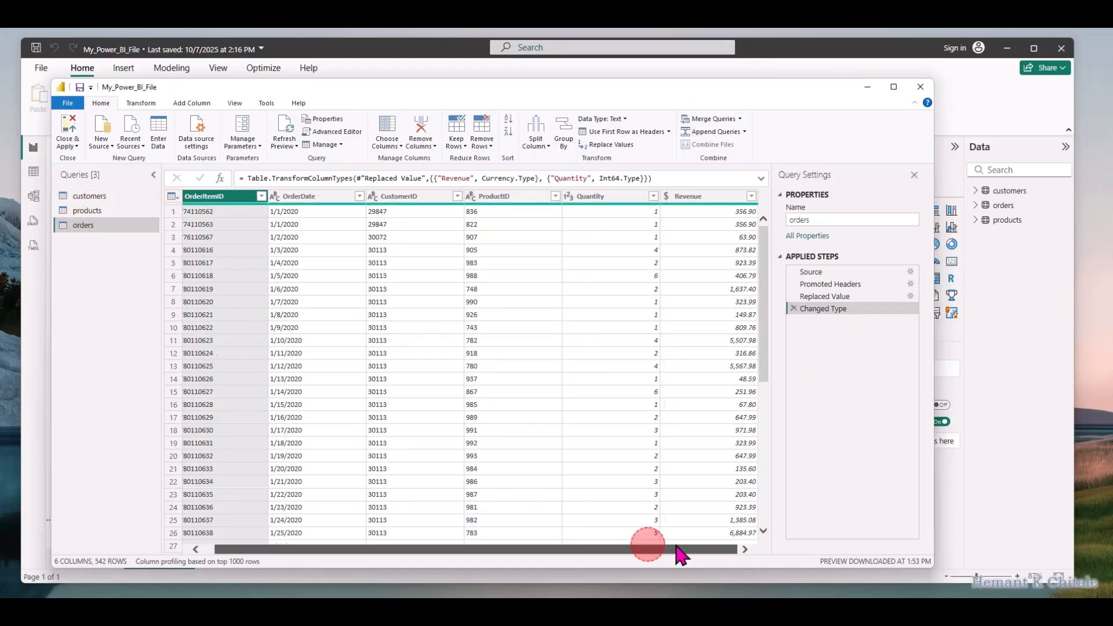
click(704, 197)
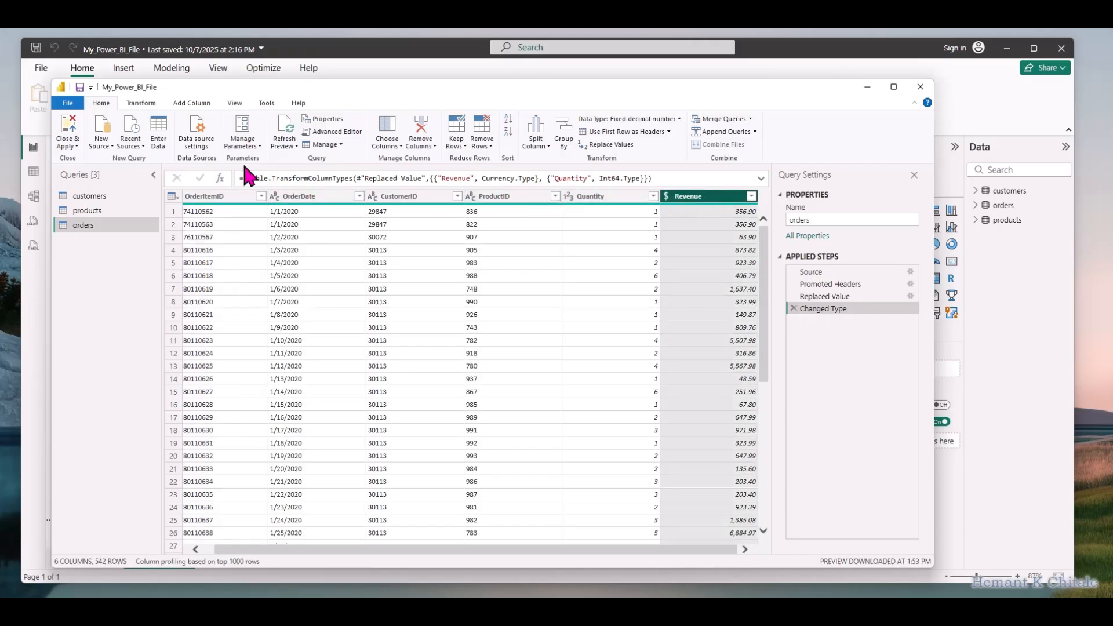
click(141, 104)
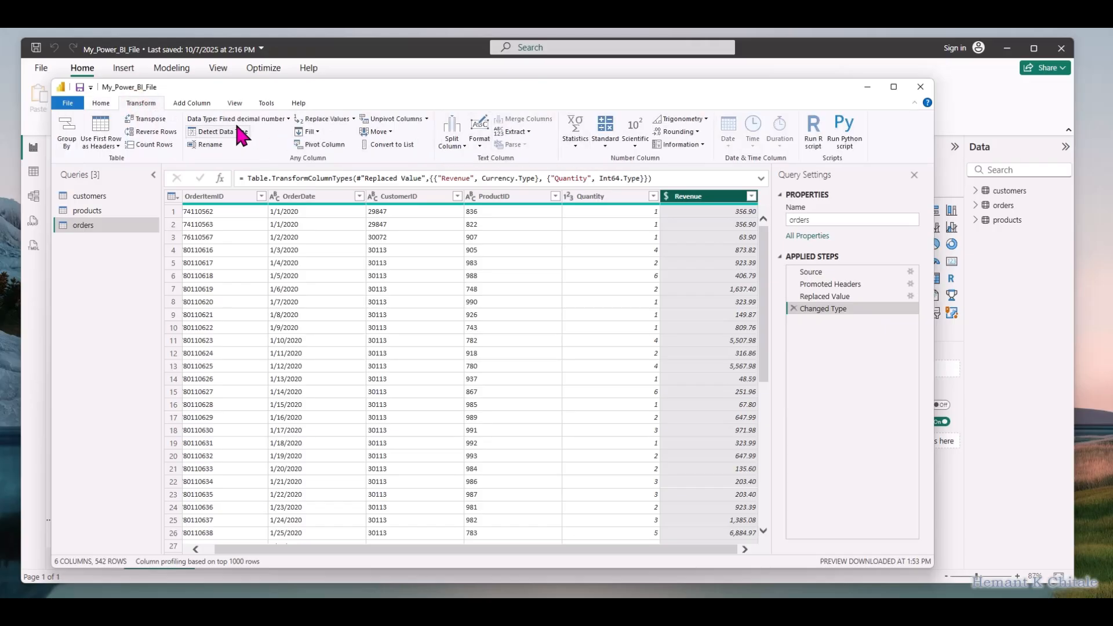
click(605, 152)
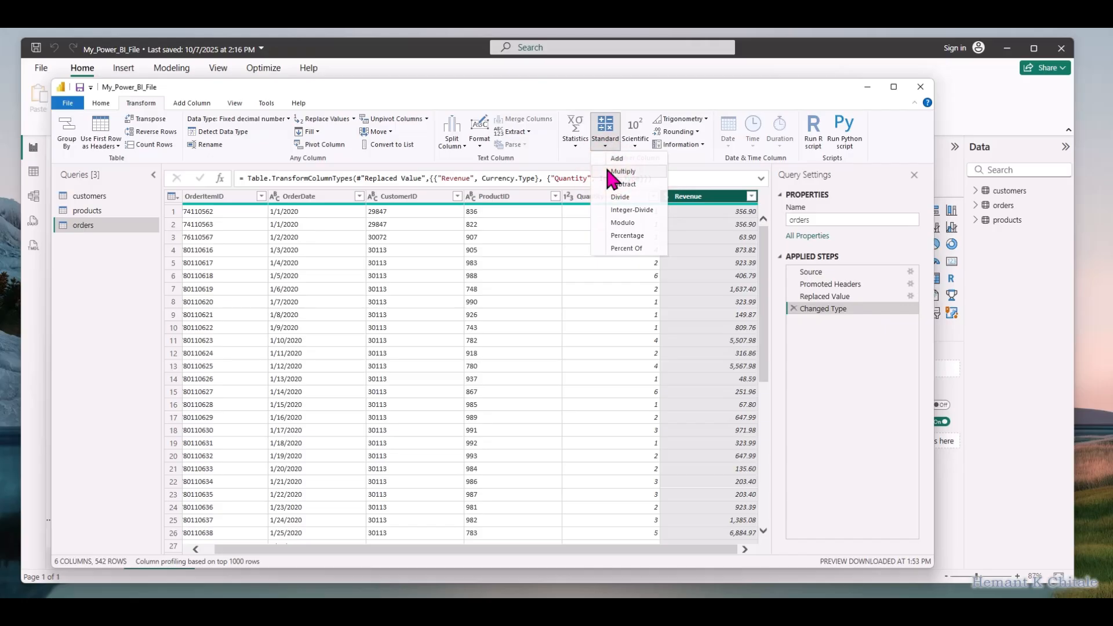
click(607, 169)
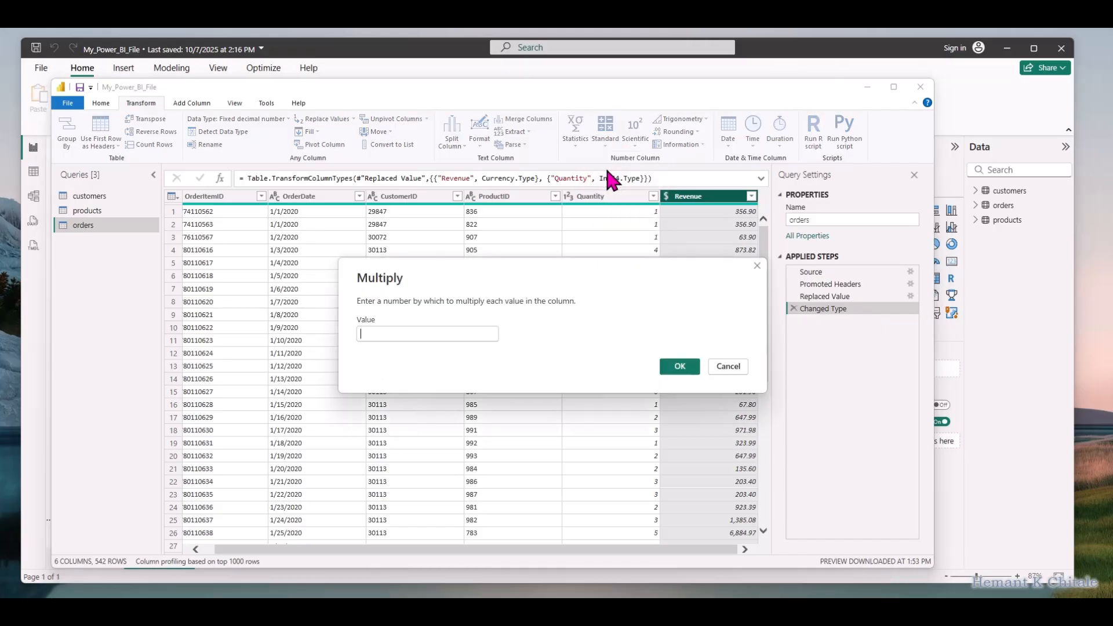
click(414, 333)
text(1000)
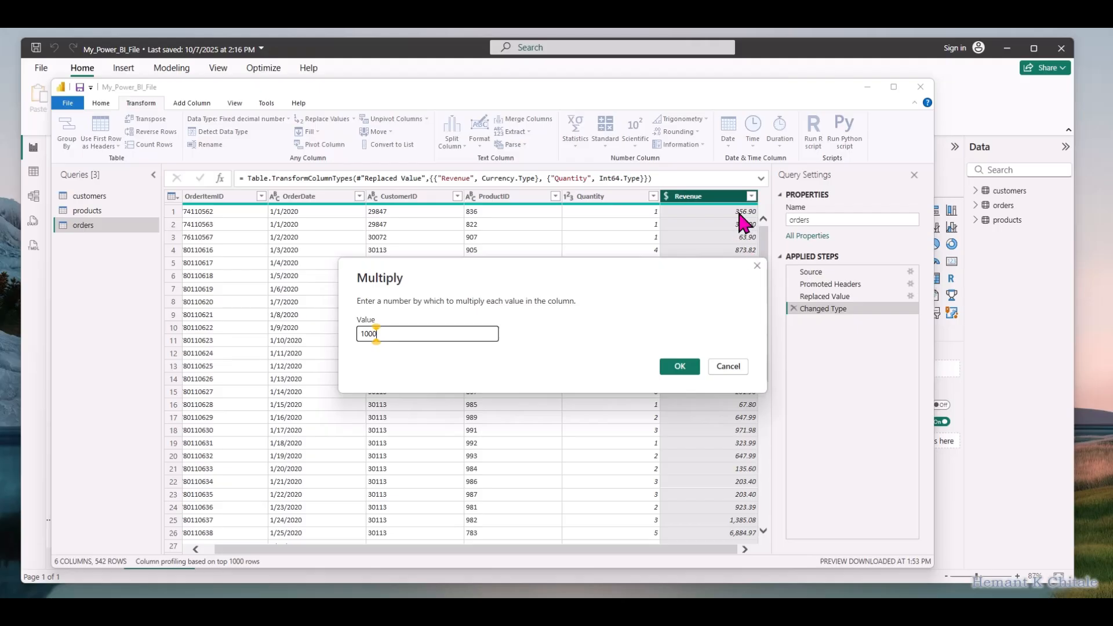
click(679, 367)
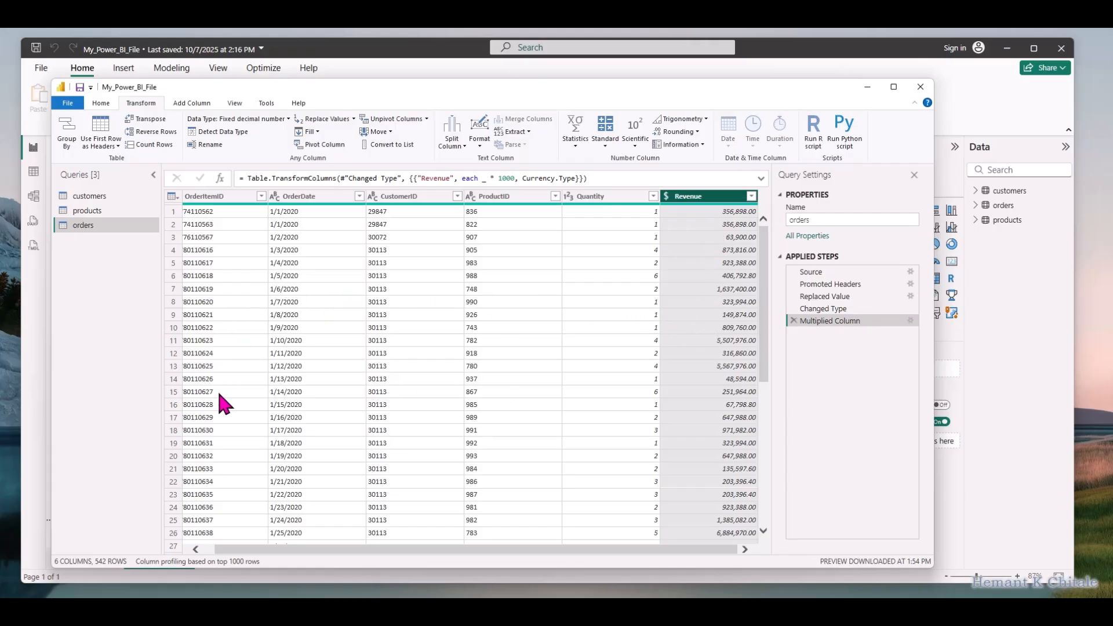
Rename the orders query's CustomerID column to "Customer ID" and its ProductID column to "Product ID"
click(101, 102)
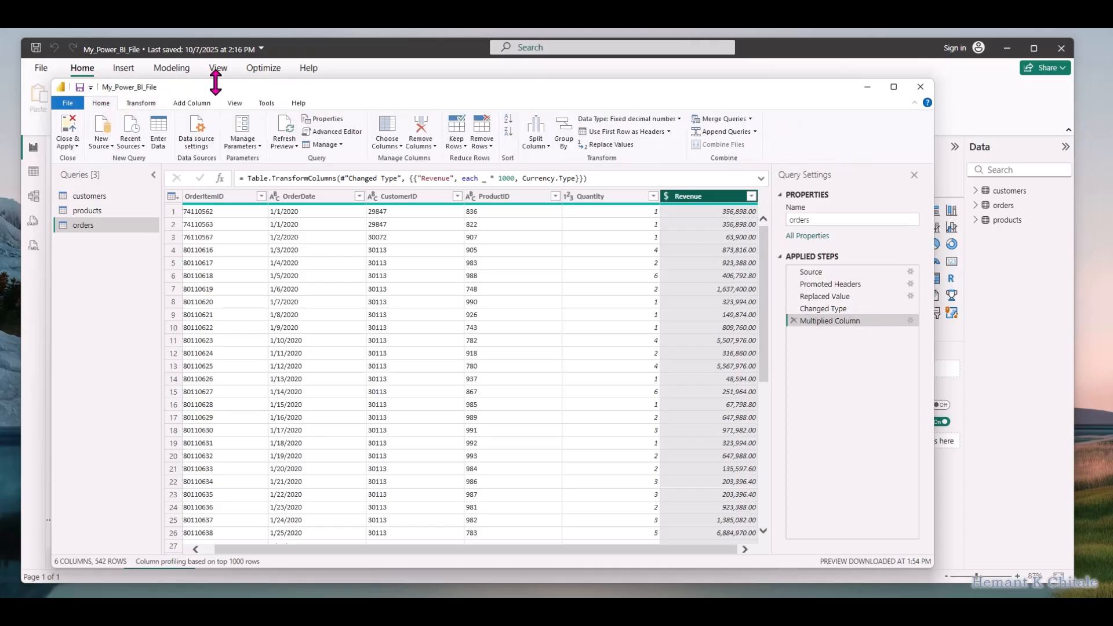
drag(281, 79, 305, 124)
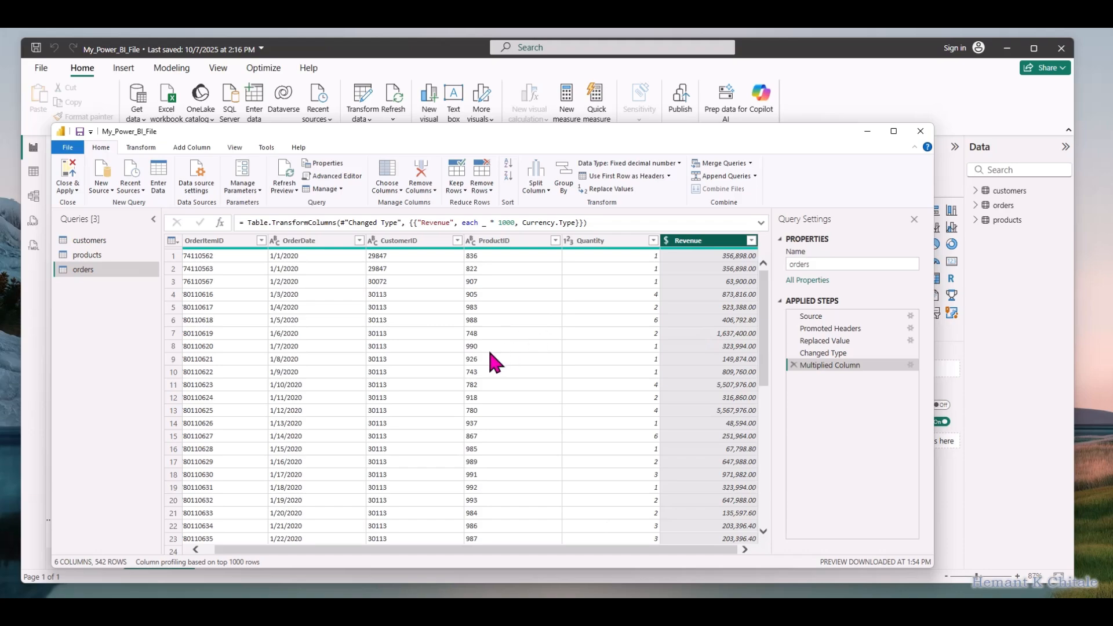
click(415, 238)
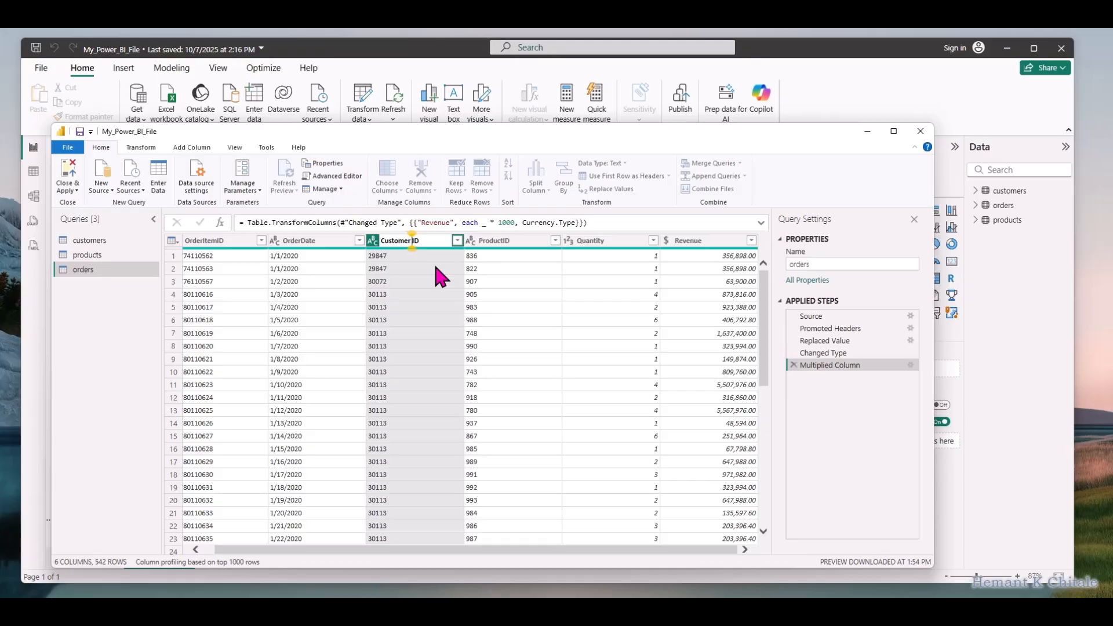
key(Return)
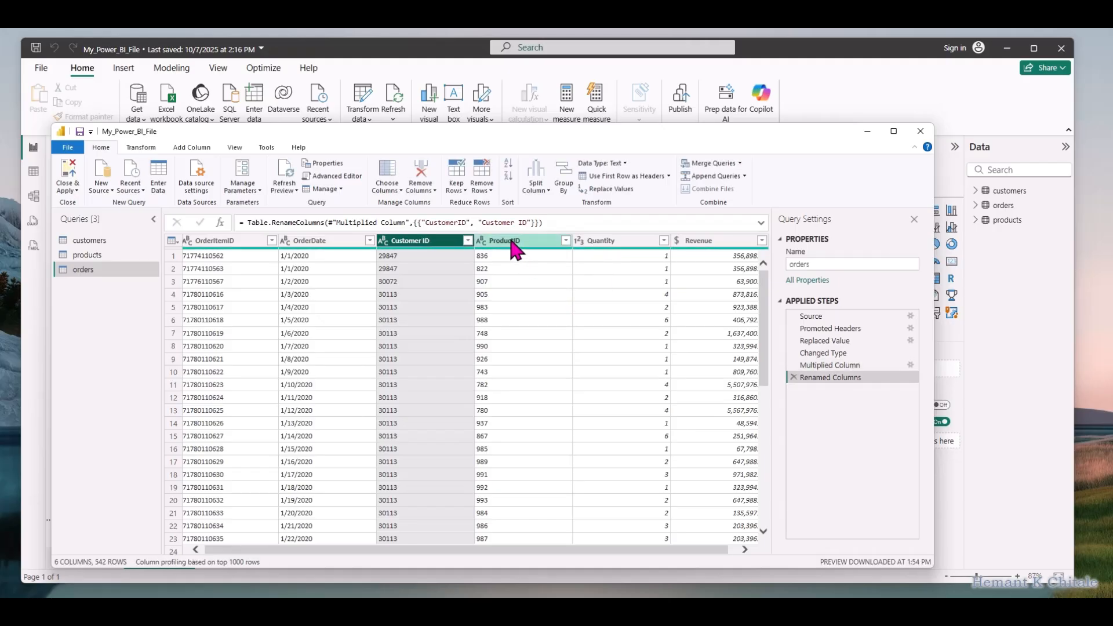
double_click(508, 240)
click(509, 240)
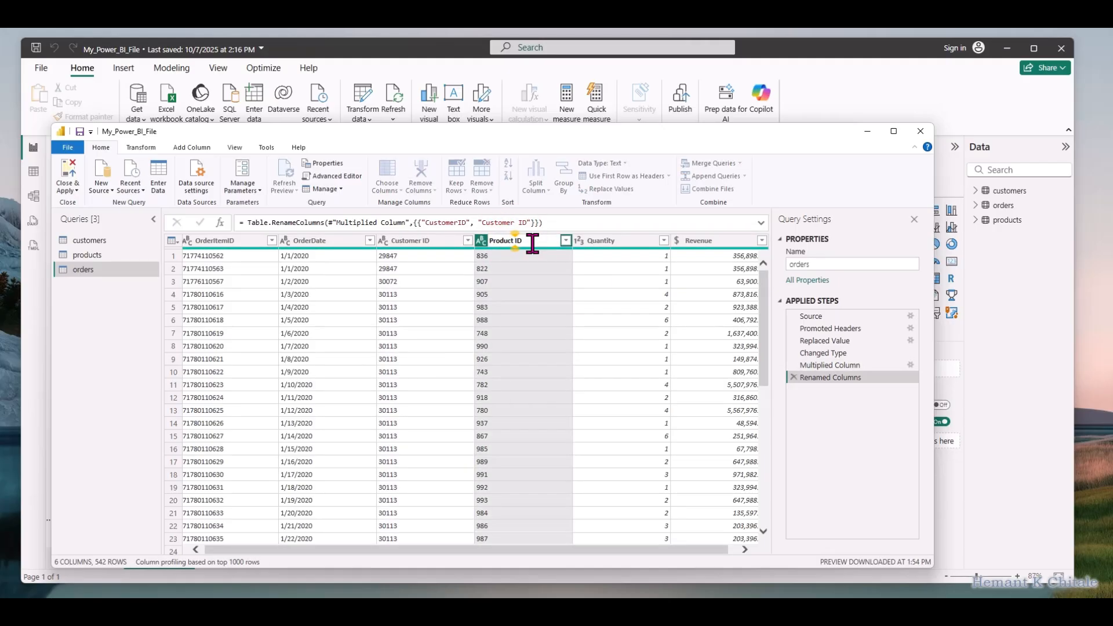
key(Return)
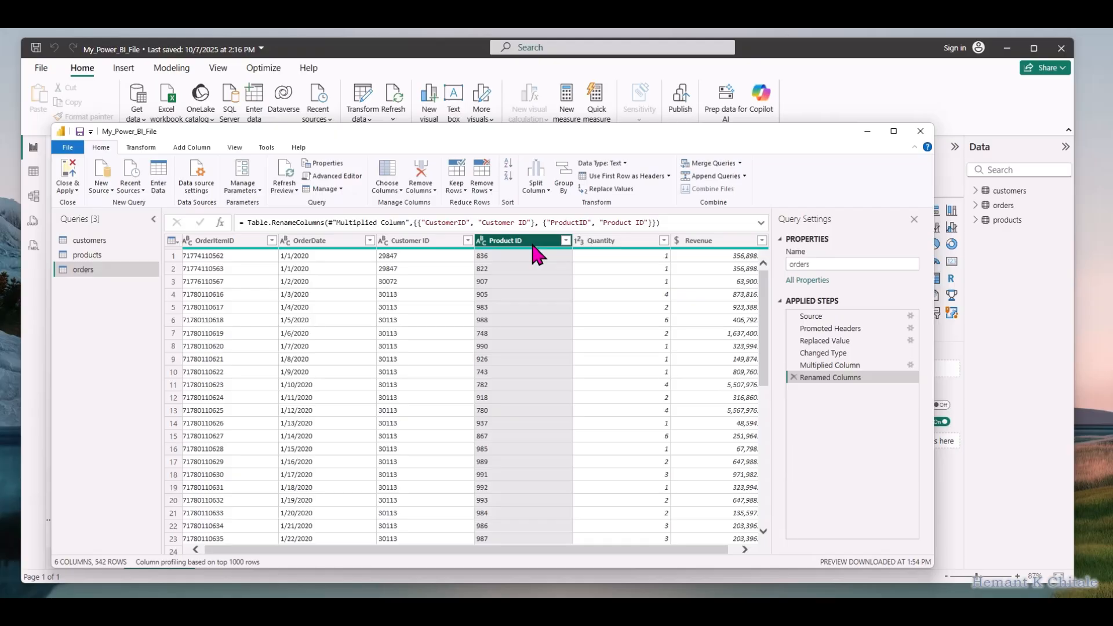
Apply the pending query changes to the data model and close the Power Query Editor
click(74, 193)
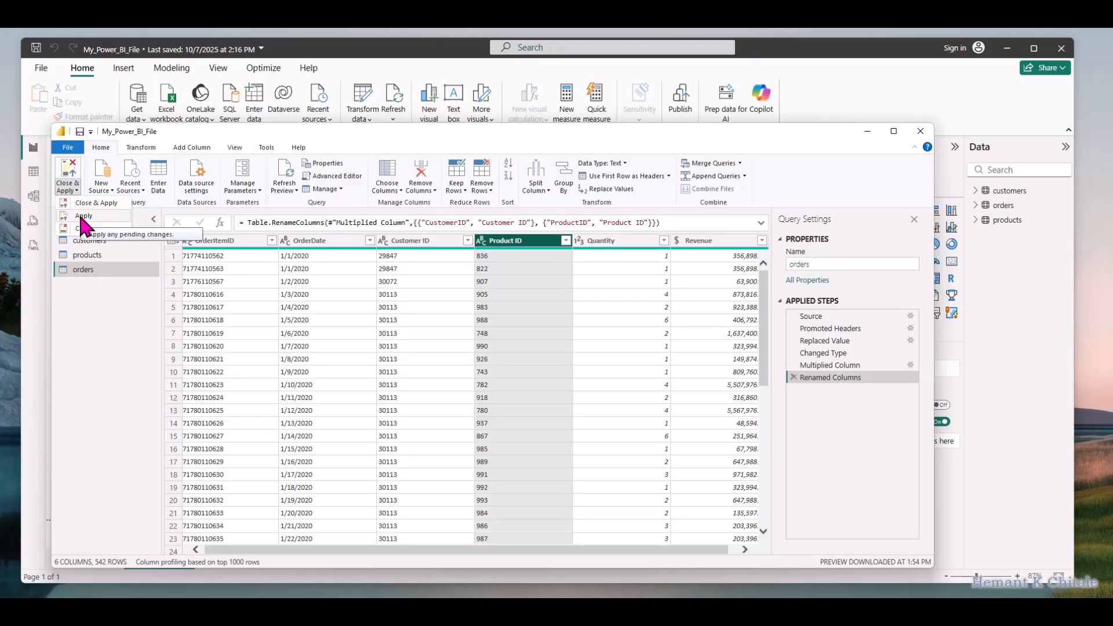
click(82, 218)
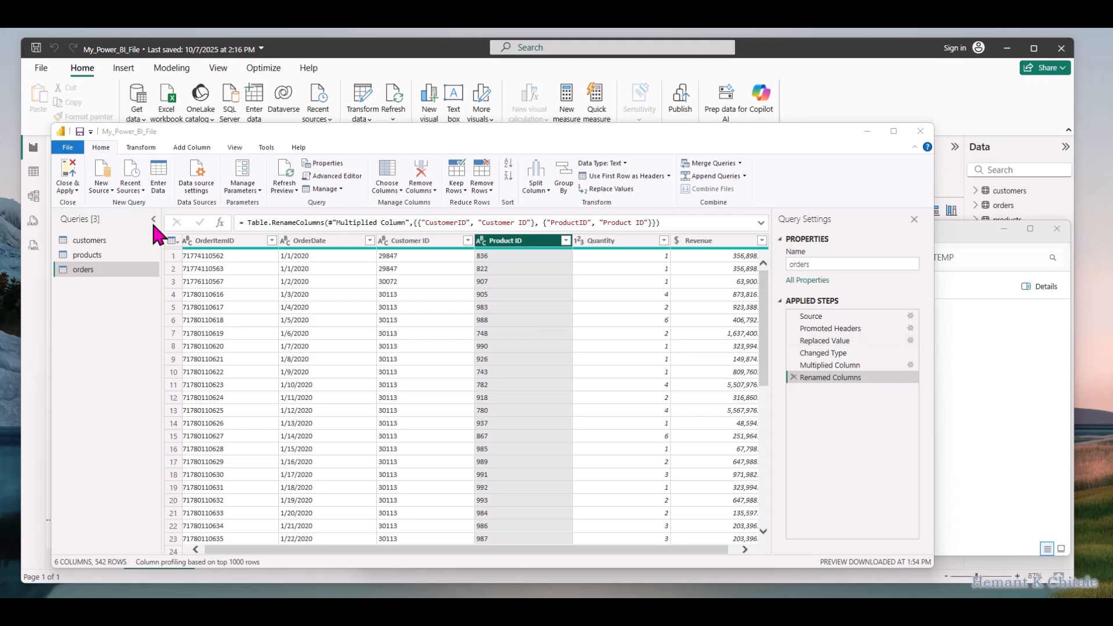
click(70, 190)
click(70, 202)
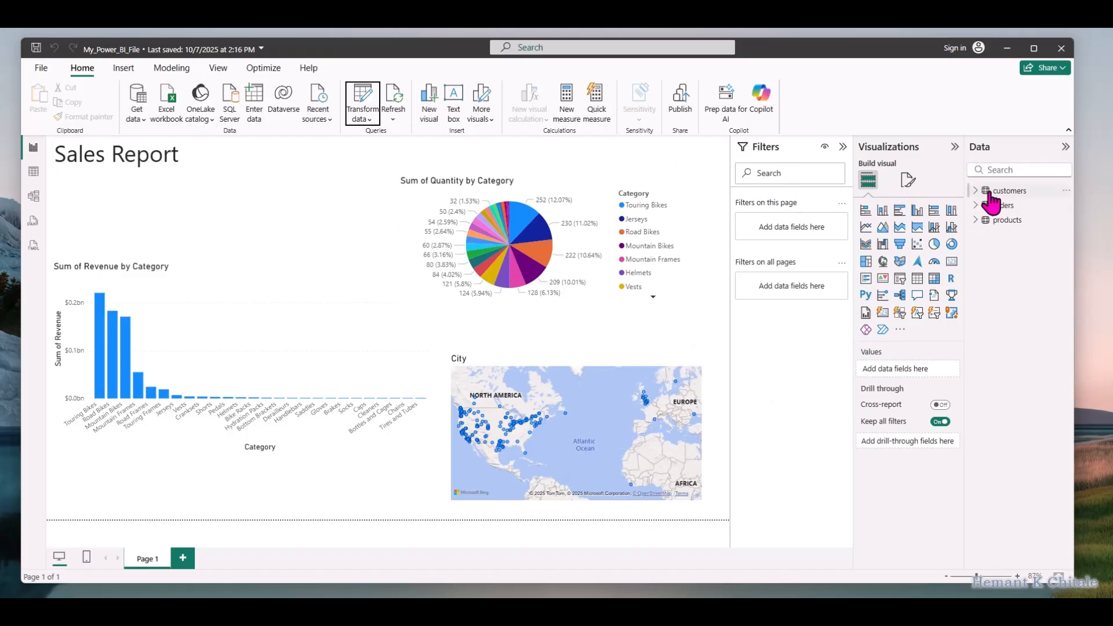
Examine the transformed customers table and the table relationships in the model, and return to the report
click(33, 171)
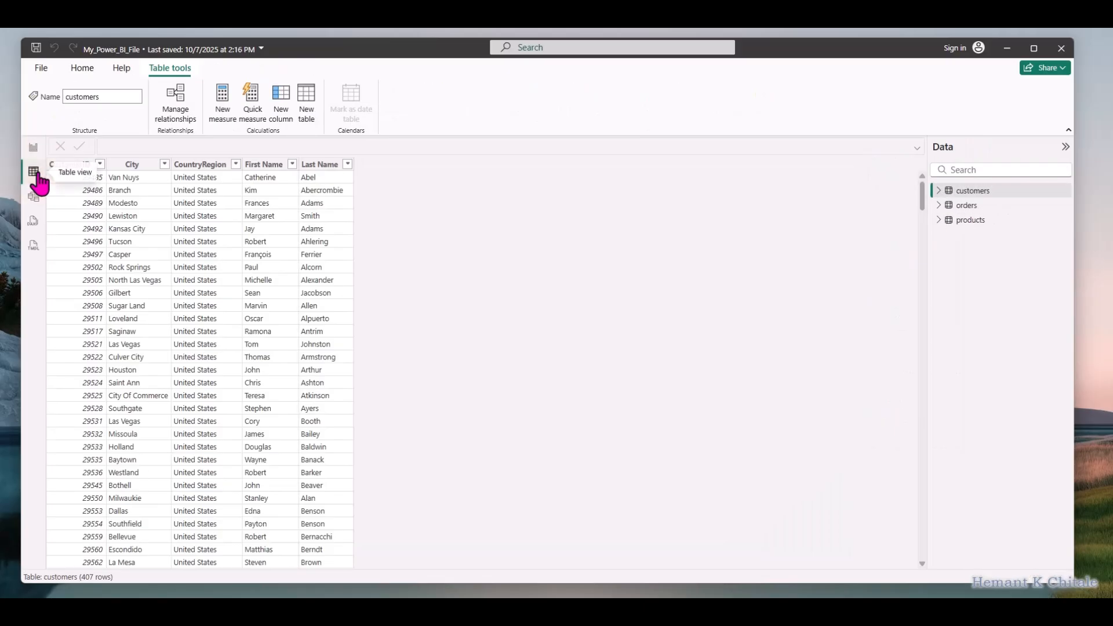
click(33, 200)
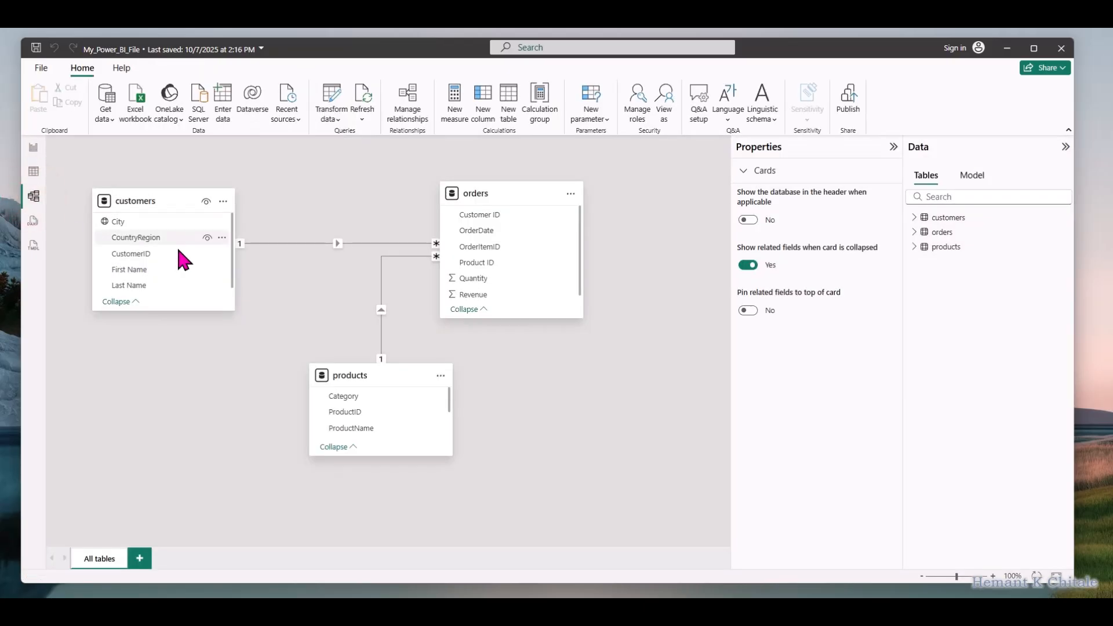
click(34, 150)
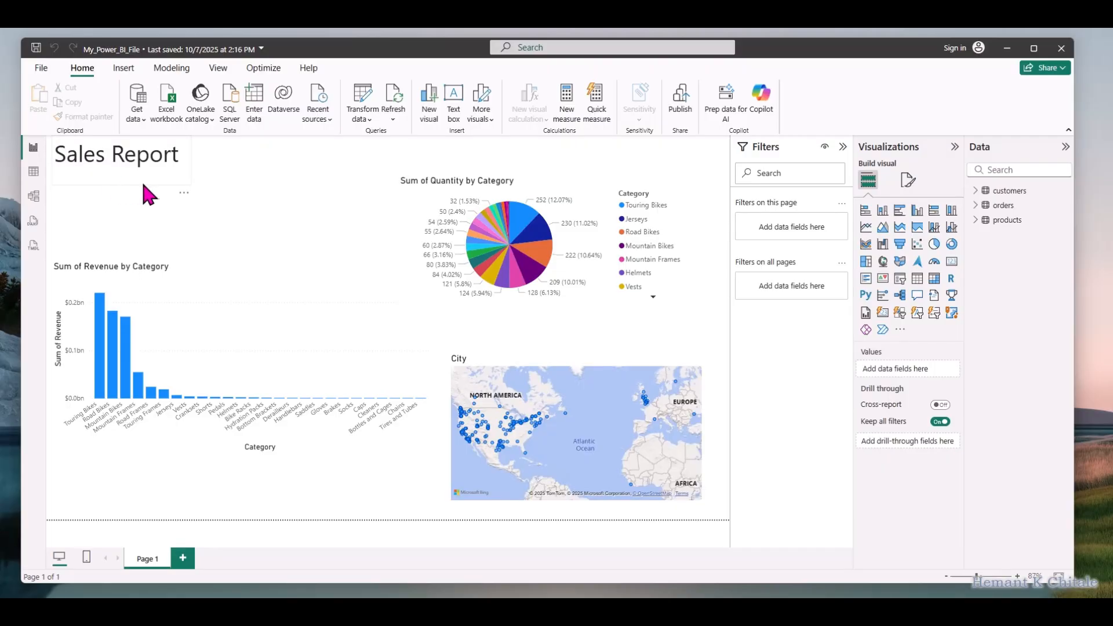
Reopen the Power Query Editor to review the customers query's applied steps, and close it
click(371, 119)
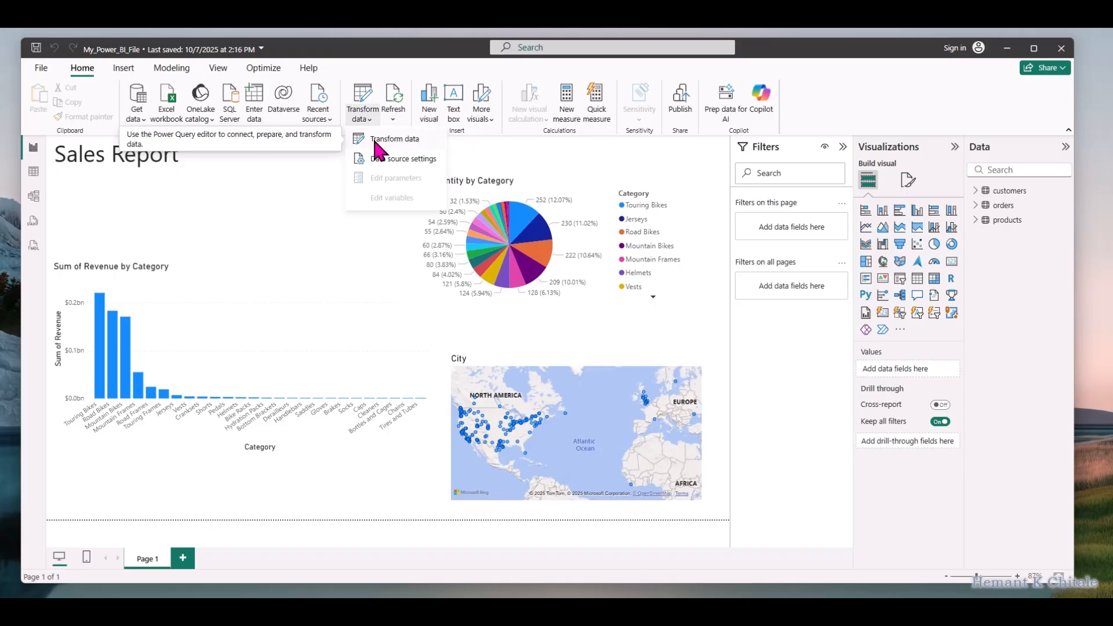
click(374, 140)
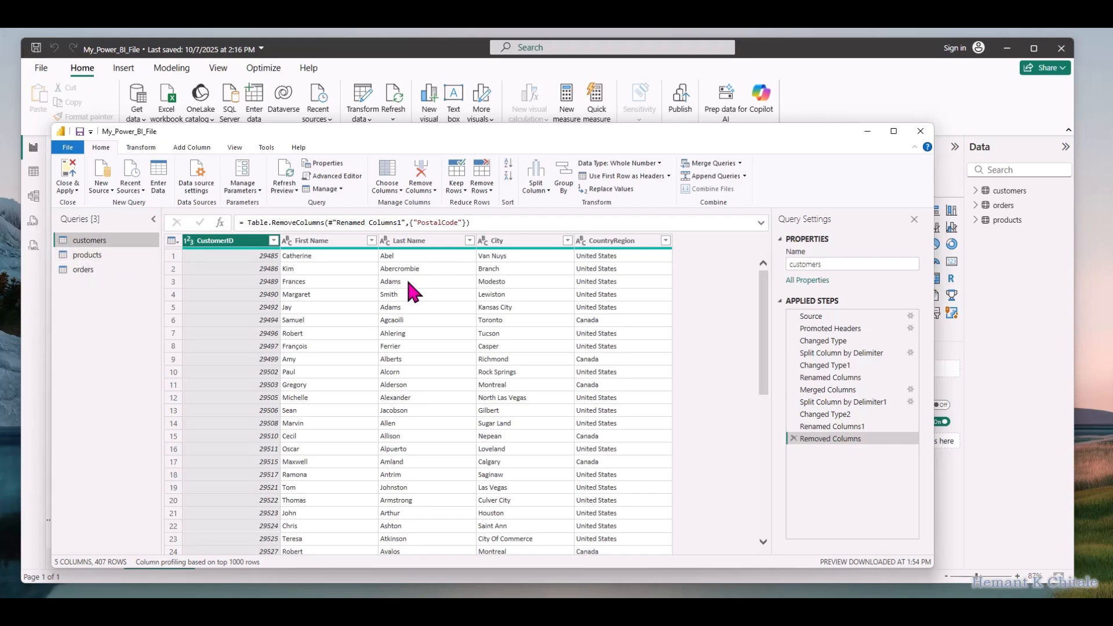
click(920, 131)
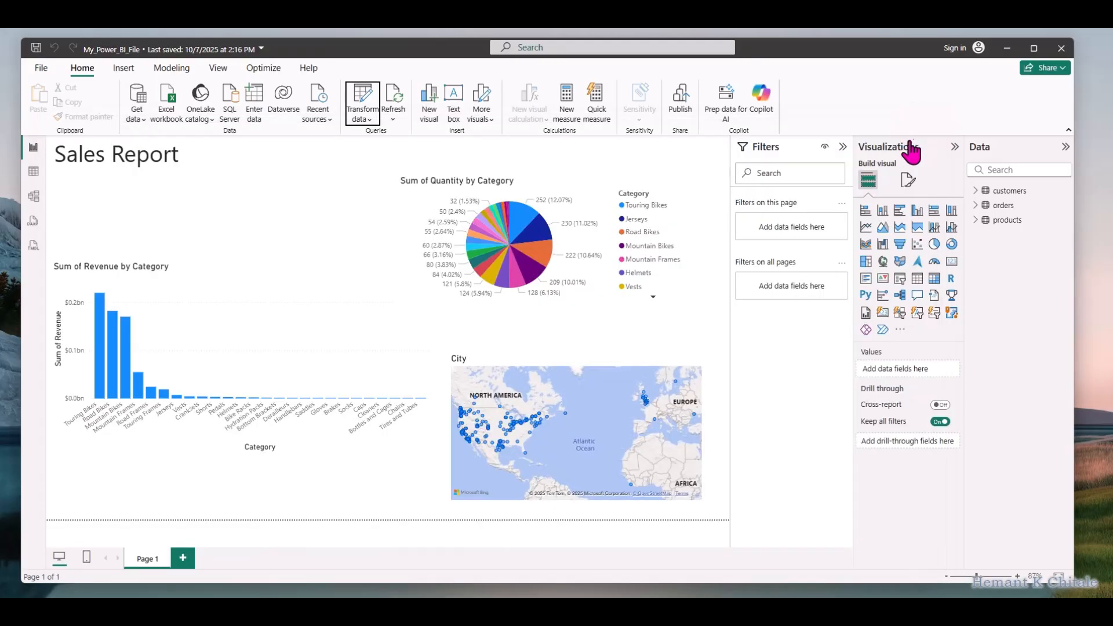
Save the My_Power_BI_File report
click(39, 69)
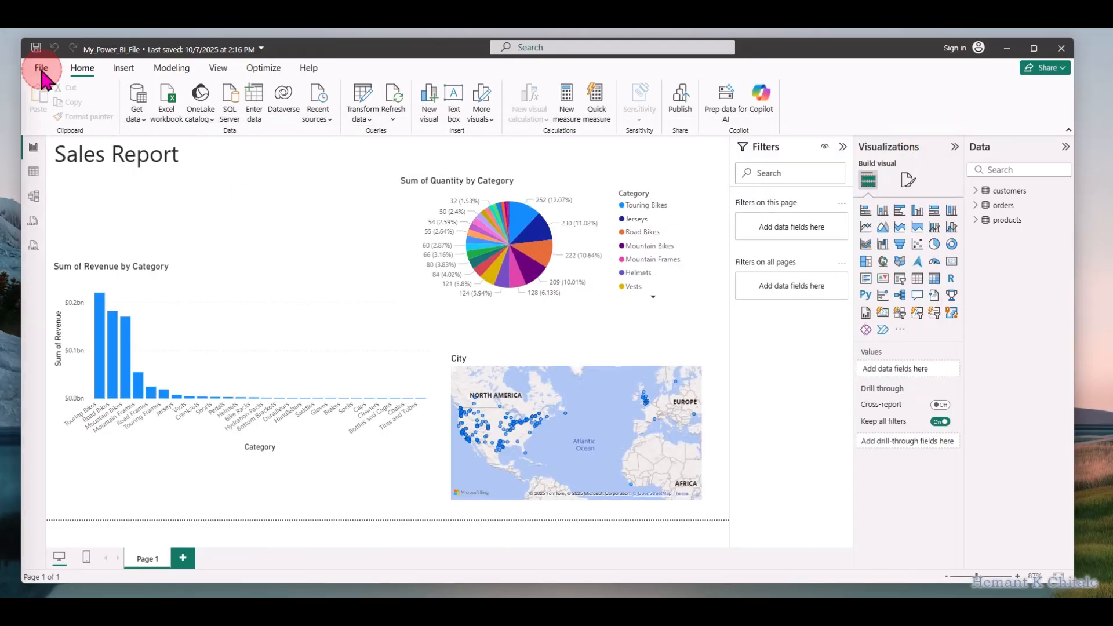
click(66, 153)
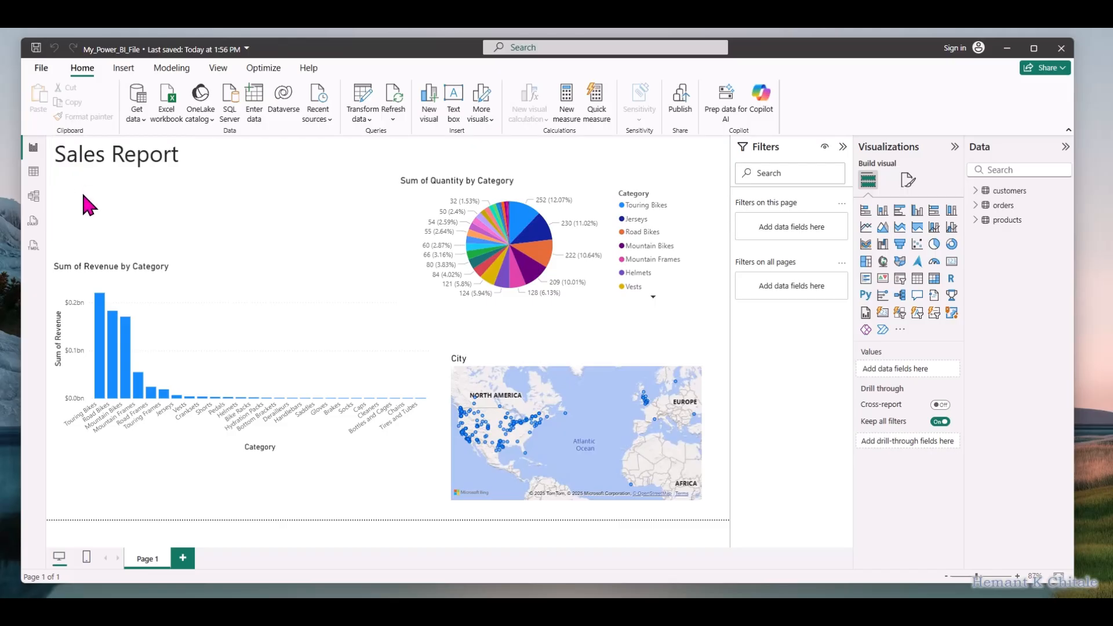
Open the choices for transforming the report's data
click(364, 119)
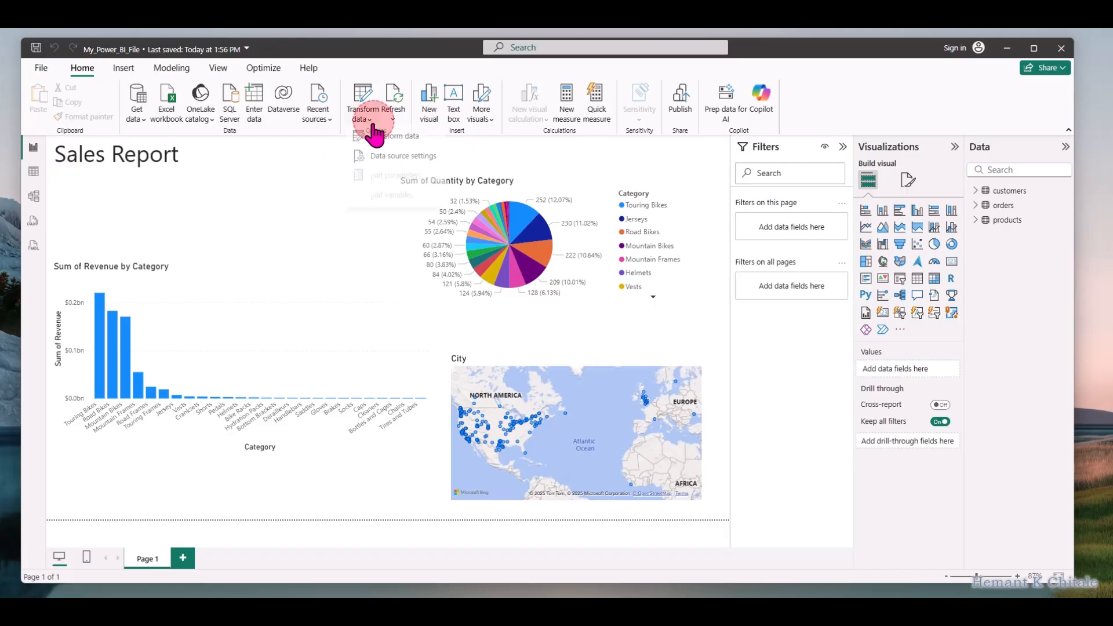